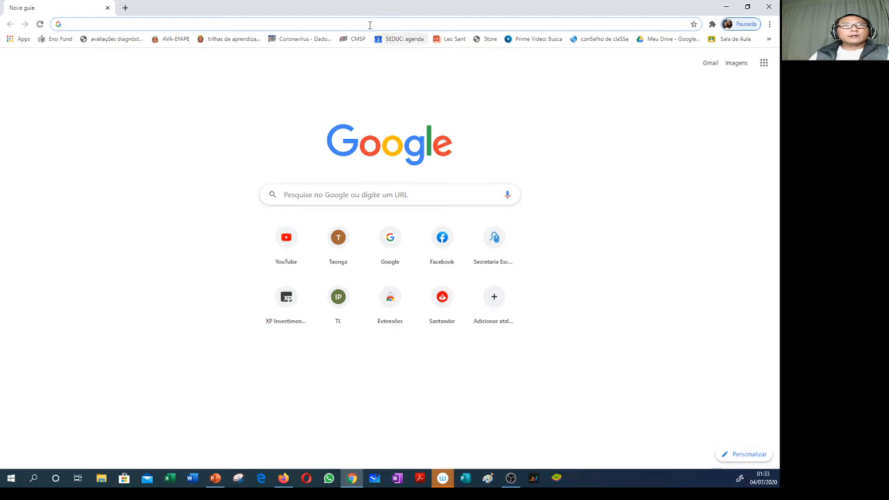
# Step: Go to gmail.com and reload the page to reach the account chooser
pyautogui.click(369, 25)
pyautogui.write('g')
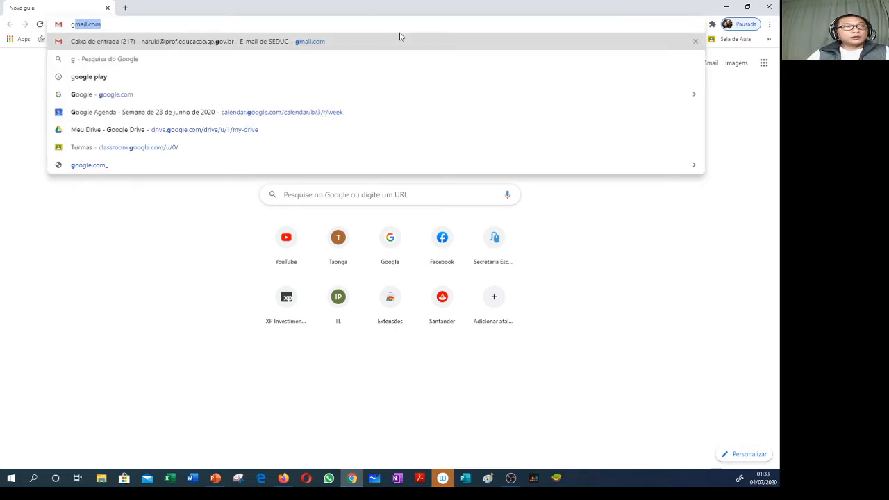
pyautogui.write('mail.com')
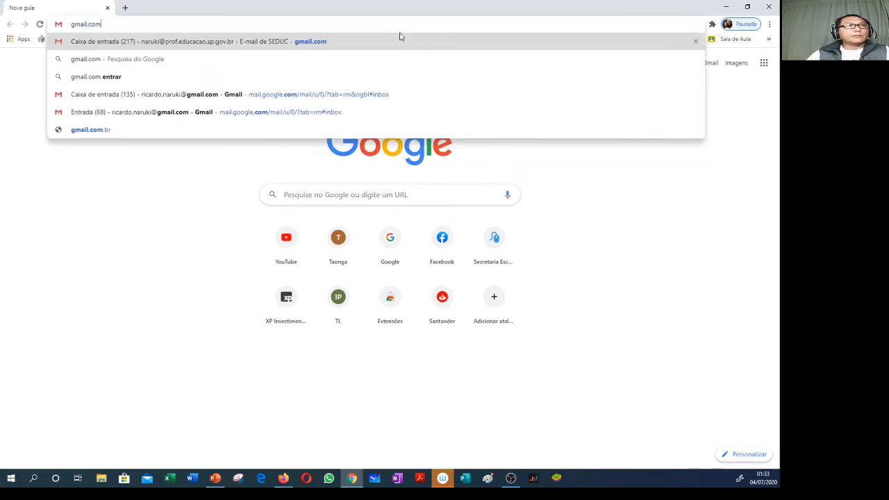
pyautogui.press('Return')
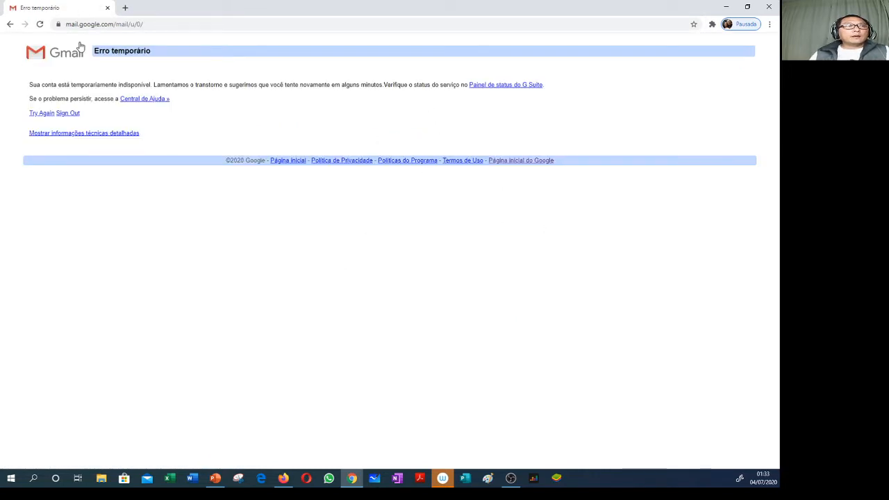
pyautogui.click(40, 24)
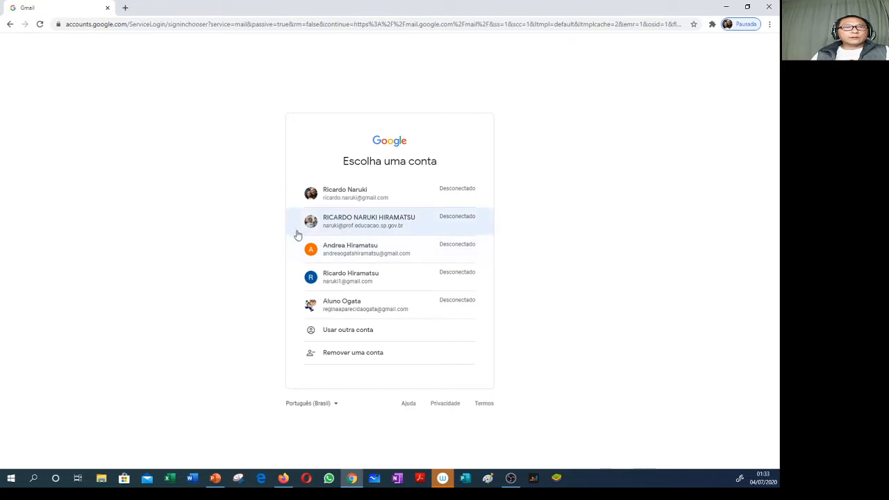
# Step: Sign in with the prof.educacao.sp.gov.br teacher account by entering the account password
pyautogui.click(373, 226)
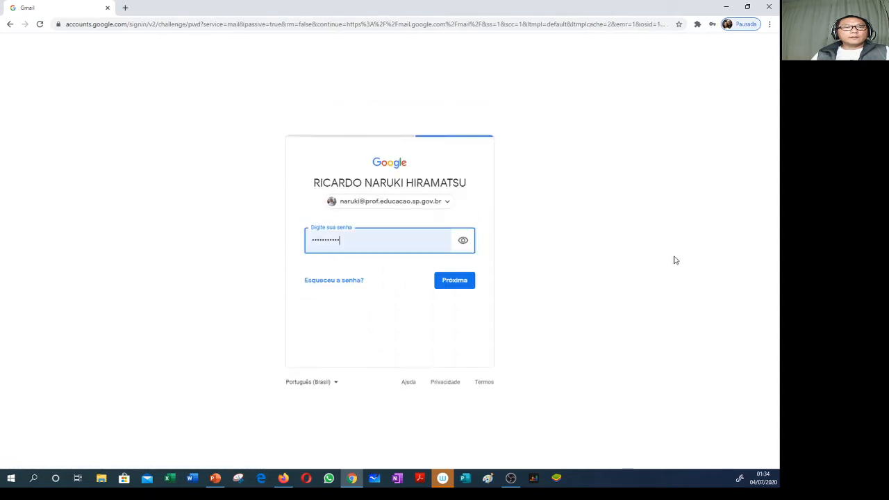
pyautogui.click(464, 281)
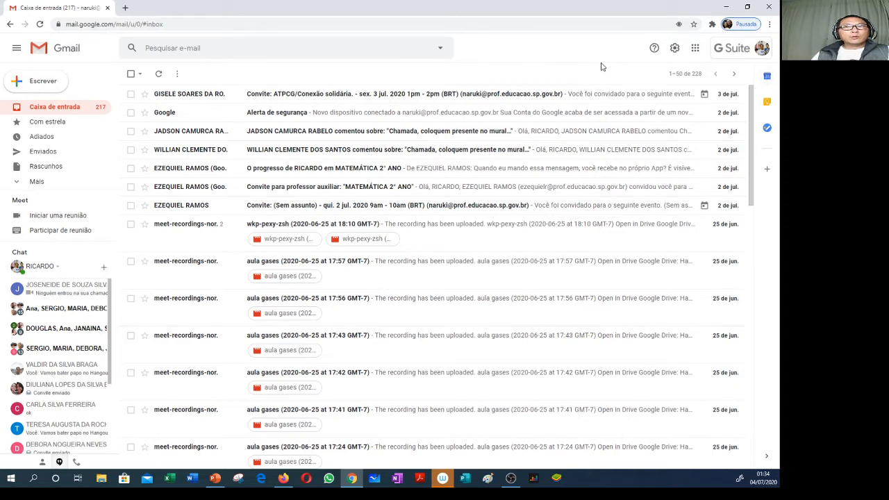
# Step: Check in the account details which Google account is signed in and who manages it
pyautogui.click(762, 50)
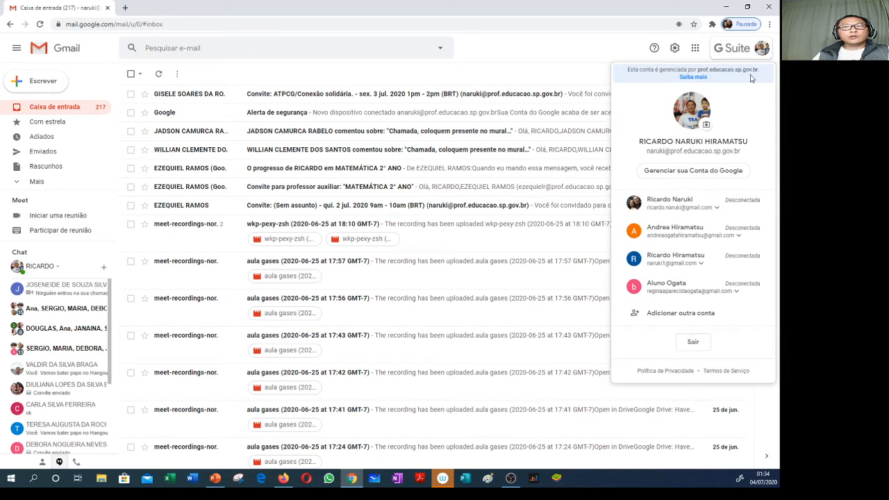
pyautogui.click(557, 63)
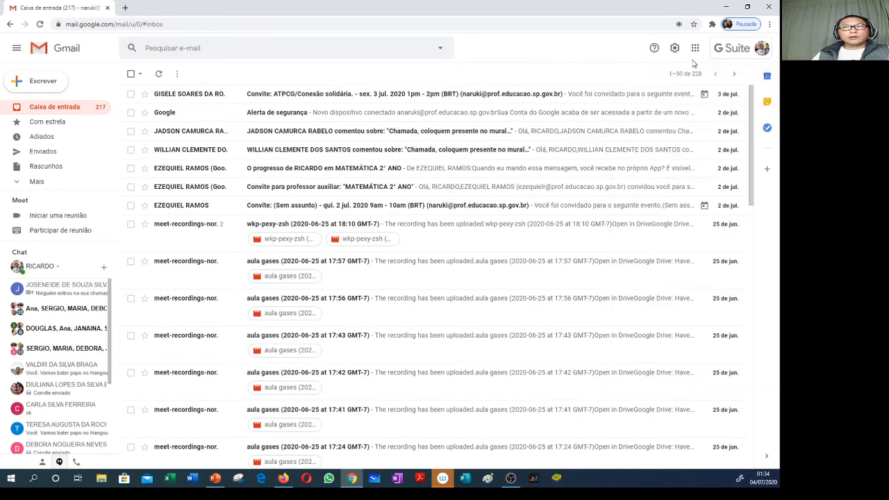
pyautogui.click(764, 50)
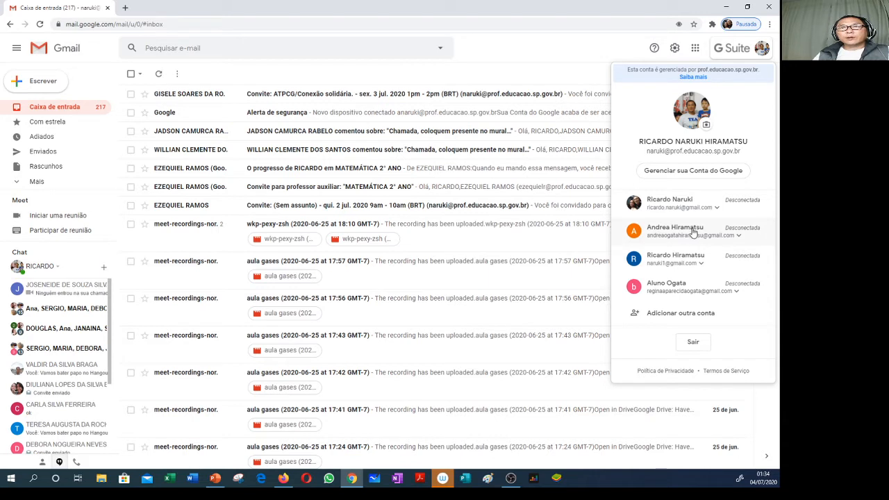
pyautogui.click(579, 53)
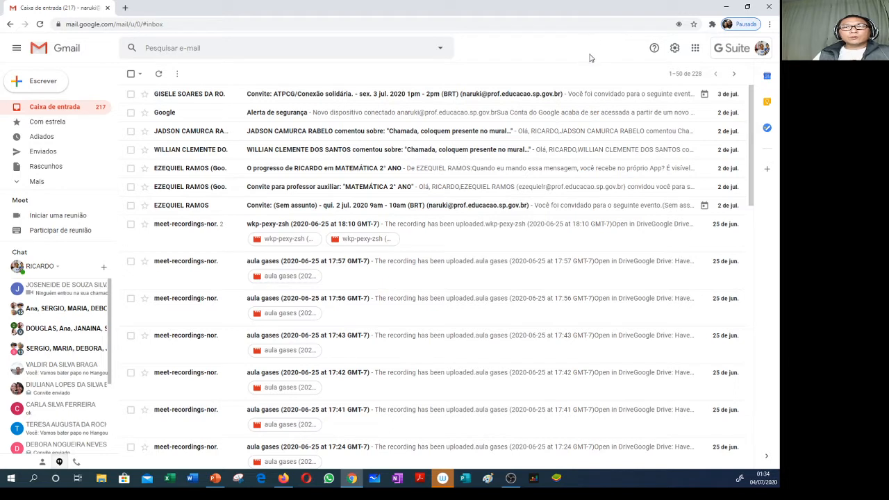
# Step: Switch to Google Sala de Aula and open the class FISICA - 2ª SERIE A INTEGRAL ANUAL
pyautogui.click(695, 52)
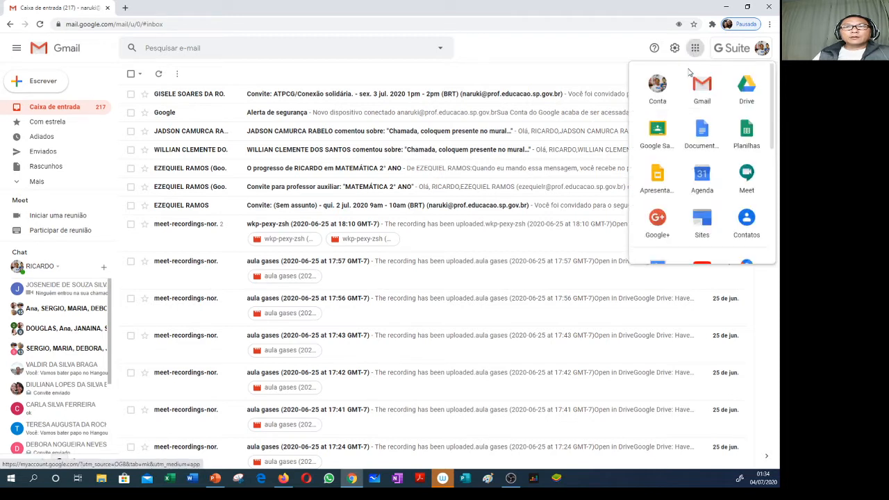
pyautogui.click(656, 138)
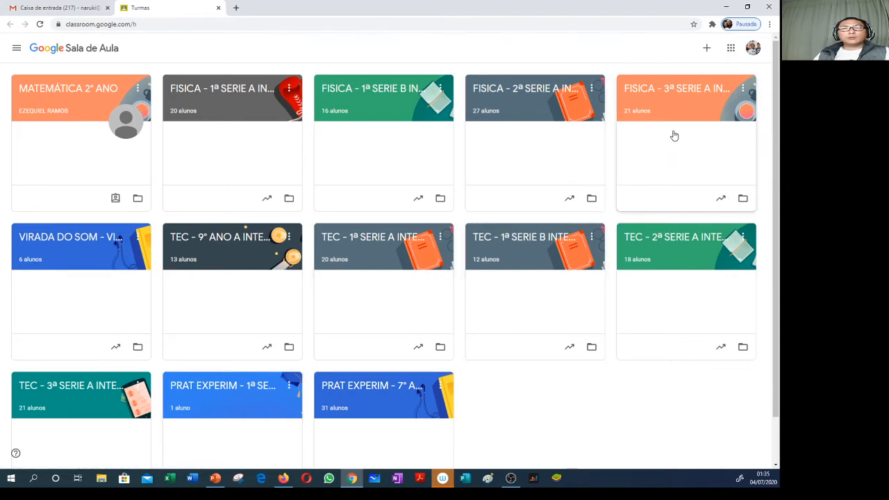
pyautogui.click(530, 109)
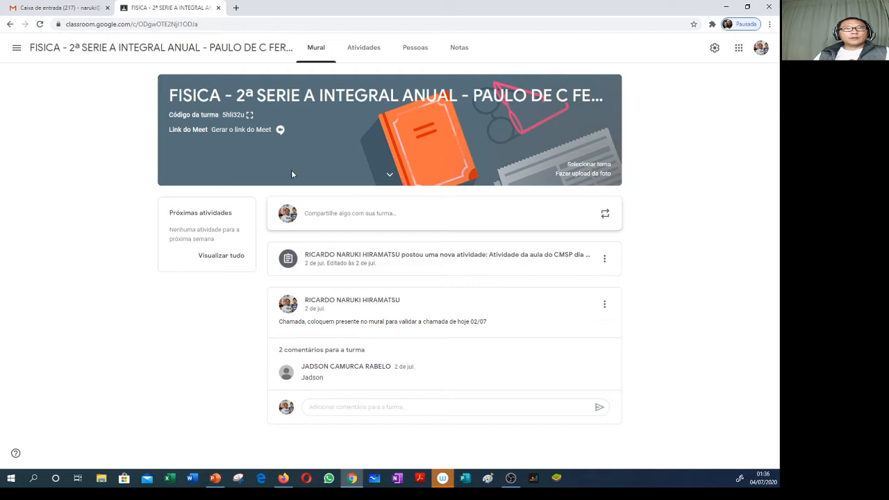
# Step: Review the class's people, including the complete list of teachers and the list of students
pyautogui.click(411, 50)
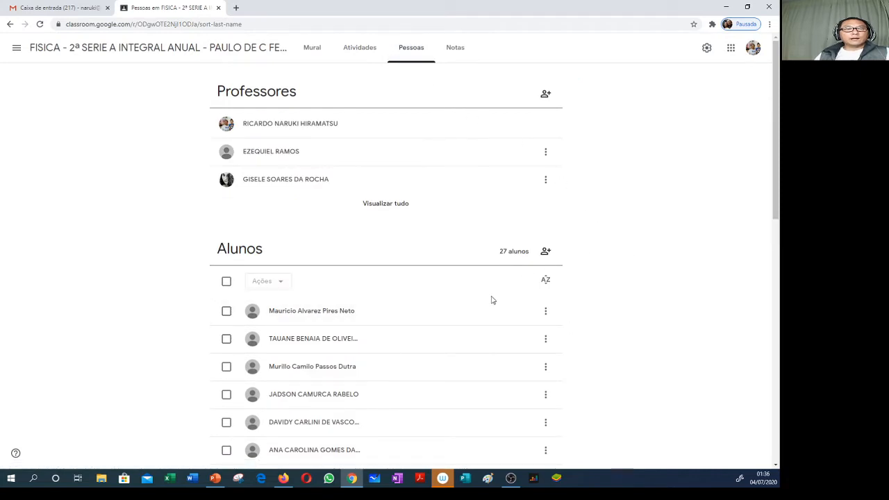
pyautogui.scroll(-9, 492, 300)
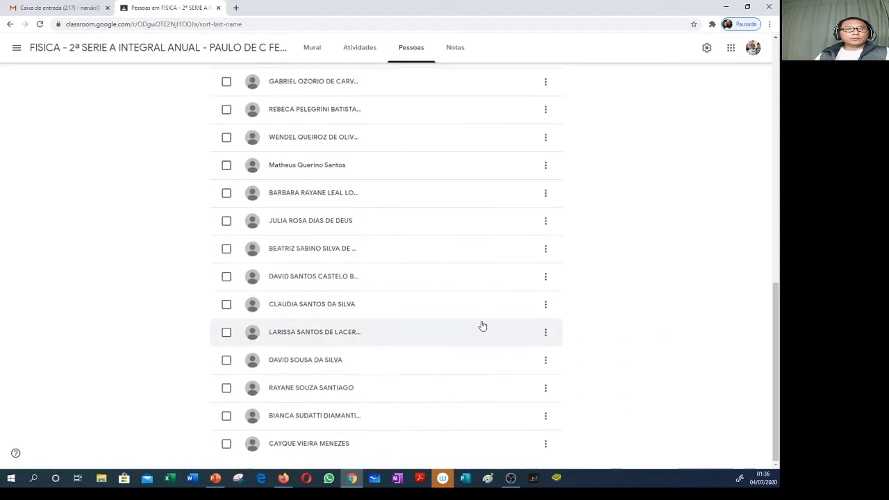
pyautogui.scroll(9, 480, 325)
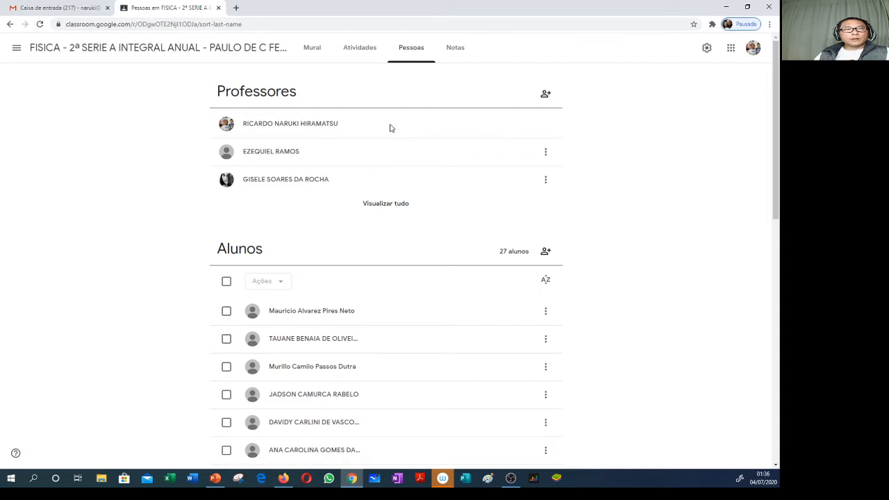
pyautogui.click(398, 204)
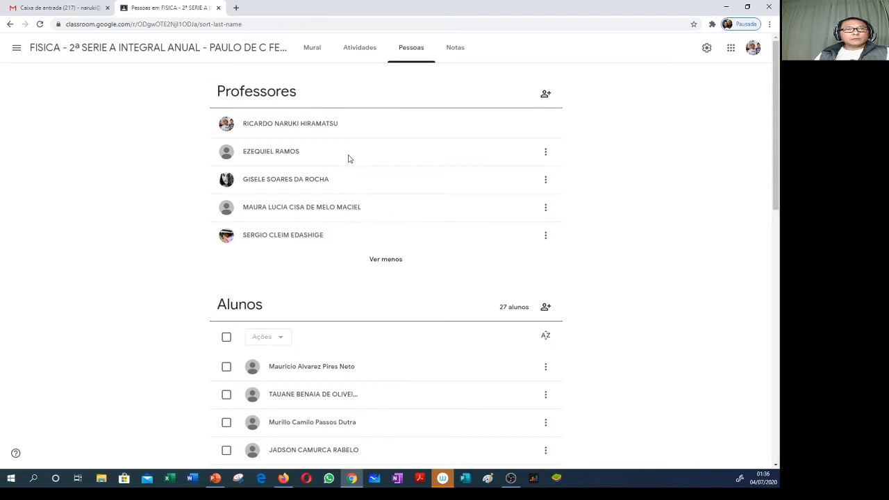
pyautogui.click(393, 261)
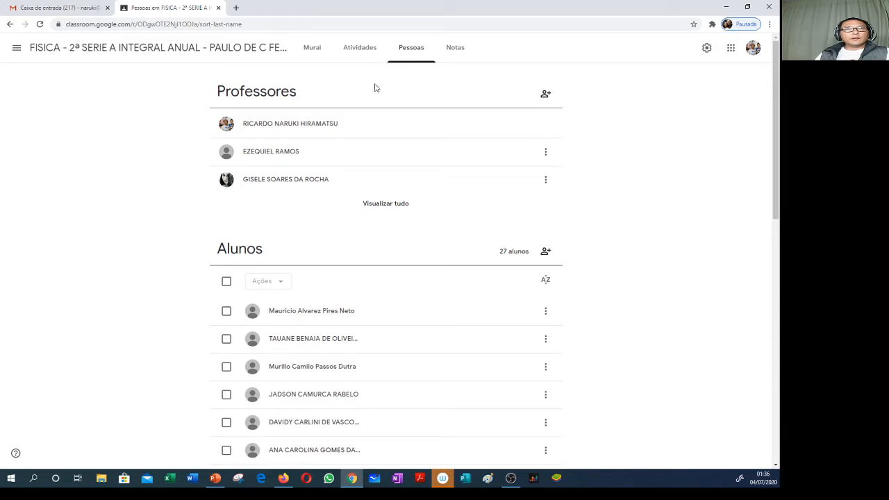
# Step: View the class stream and its activities, expanding the existing CMSP activity of 01 de Julho
pyautogui.click(311, 49)
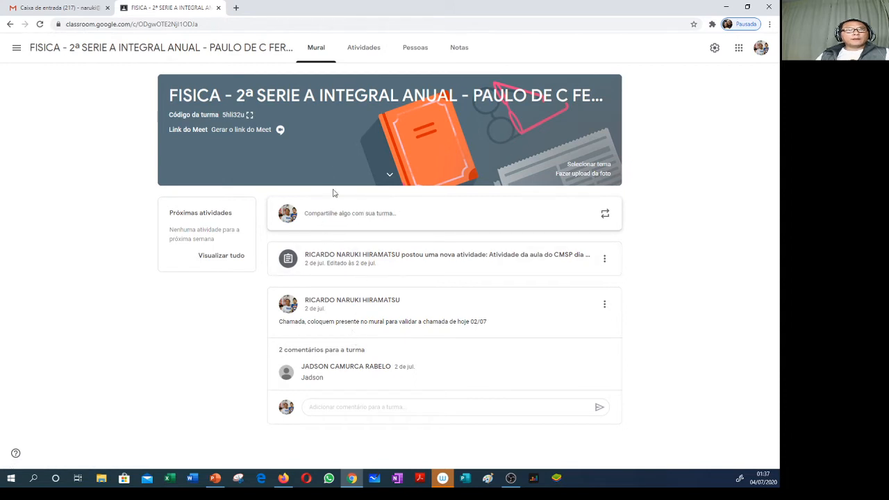
pyautogui.click(362, 54)
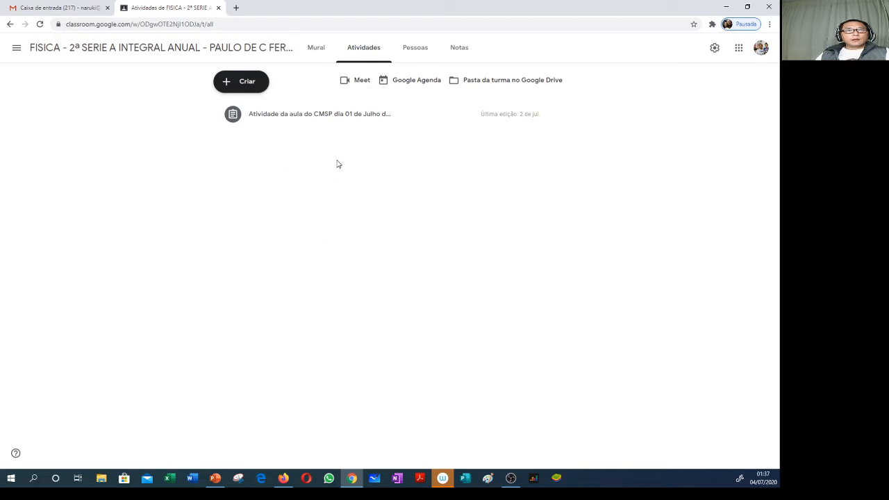
pyautogui.click(313, 118)
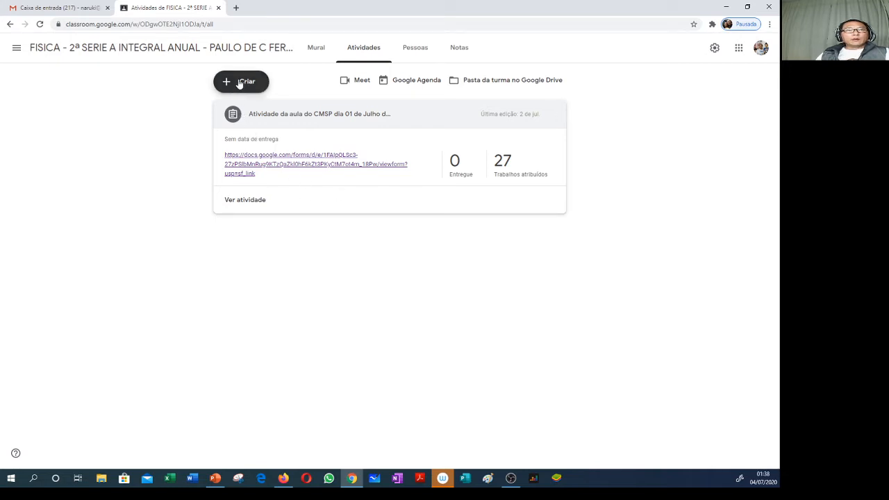
# Step: Create an activity with a test (Atividade com teste) and title it "Avaliação do roteiro 6"
pyautogui.click(243, 83)
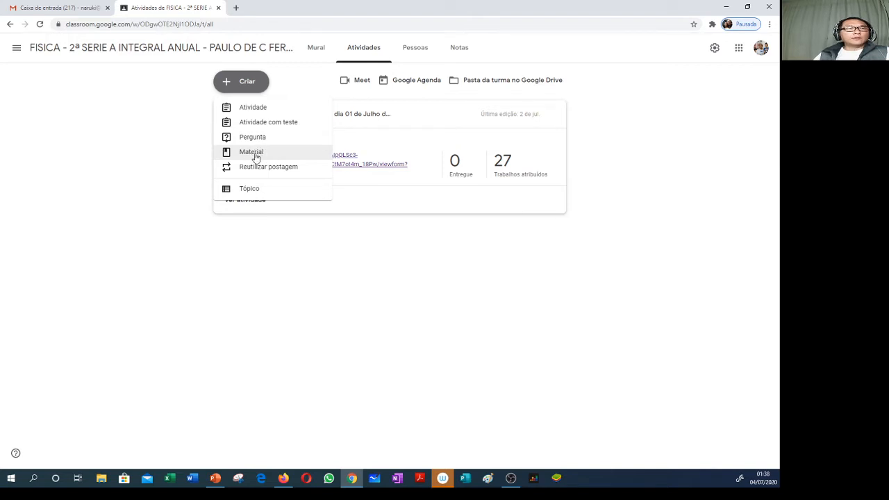
pyautogui.click(282, 124)
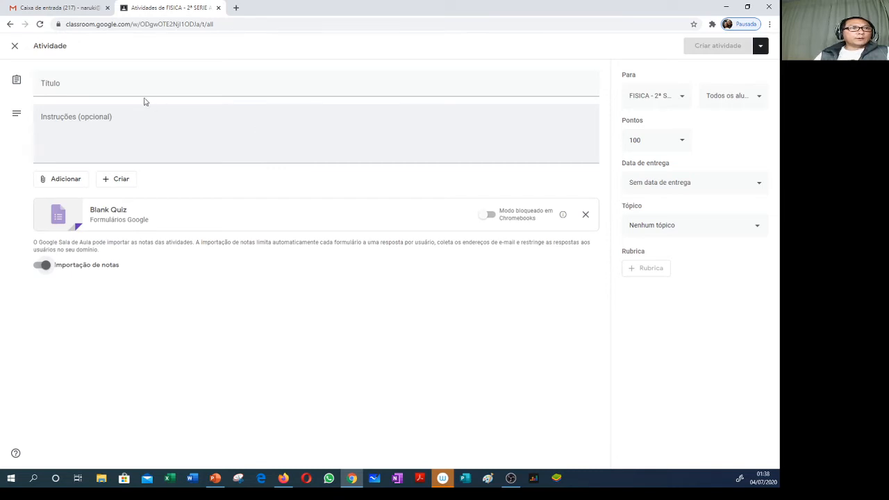
pyautogui.click(123, 82)
pyautogui.write('Av')
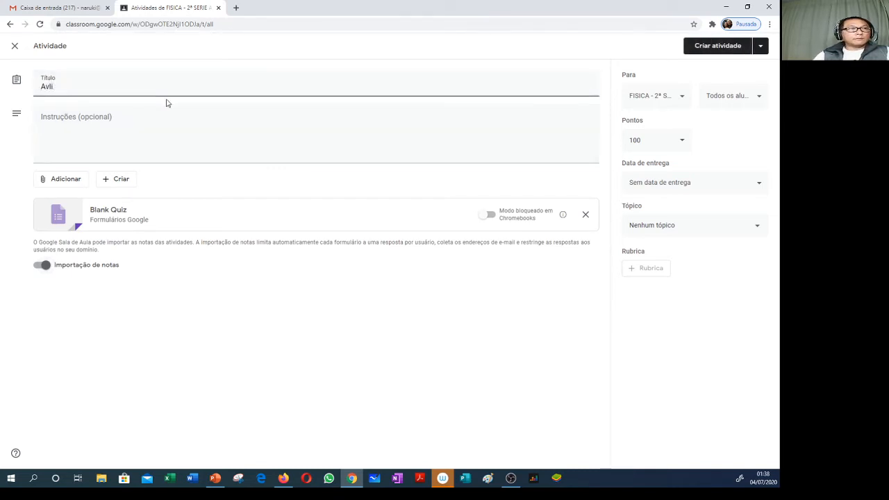
pyautogui.write('aliação do roteiro 6')
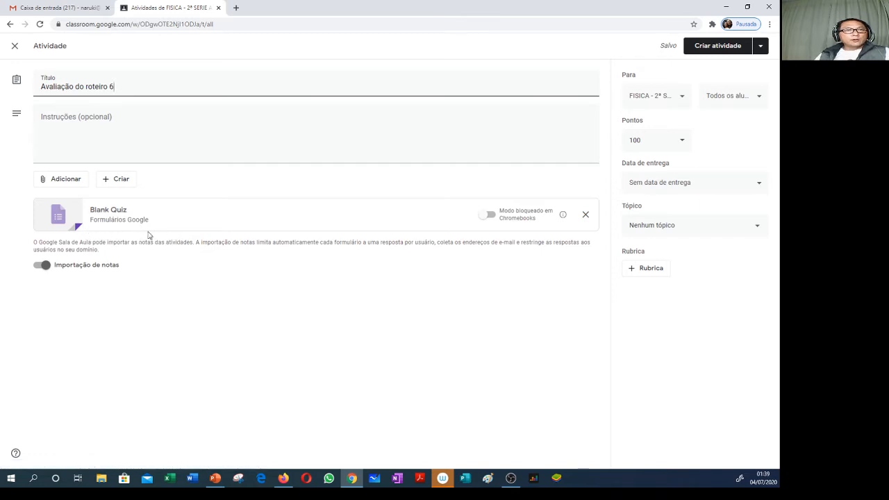
# Step: Open the attached Blank Quiz form for editing and rename the form file "Ava 6"
pyautogui.click(116, 220)
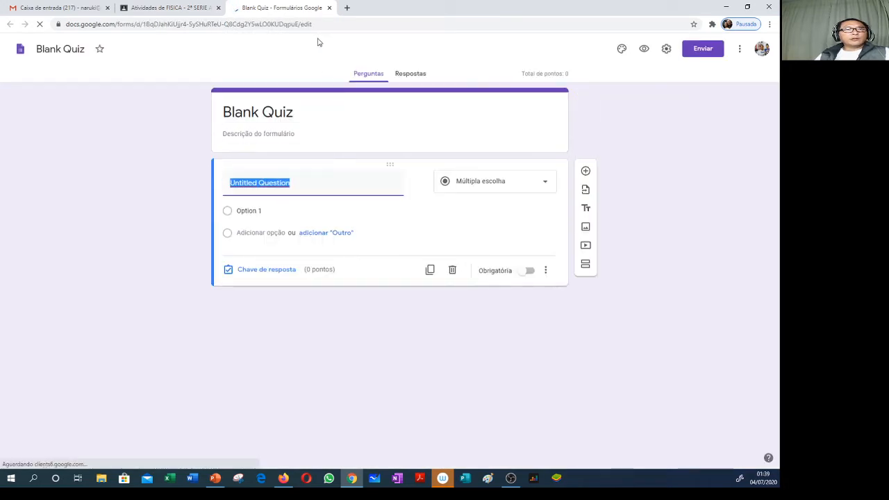
pyautogui.click(84, 49)
pyautogui.press('BackSpace')
pyautogui.press('BackSpace')
pyautogui.press('BackSpace')
pyautogui.press('BackSpace')
pyautogui.press('BackSpace')
pyautogui.press('BackSpace')
pyautogui.press('BackSpace')
pyautogui.press('BackSpace')
pyautogui.press('BackSpace')
pyautogui.press('BackSpace')
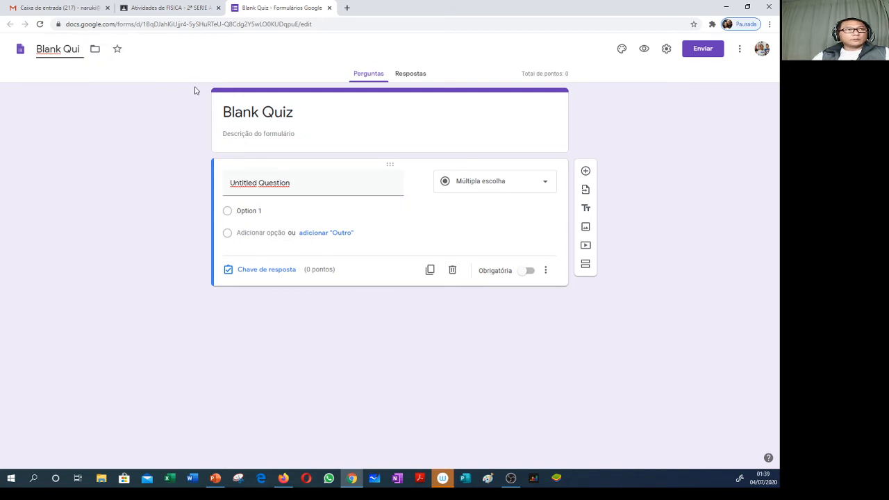
pyautogui.write('F')
pyautogui.press('BackSpace')
pyautogui.write('Ava')
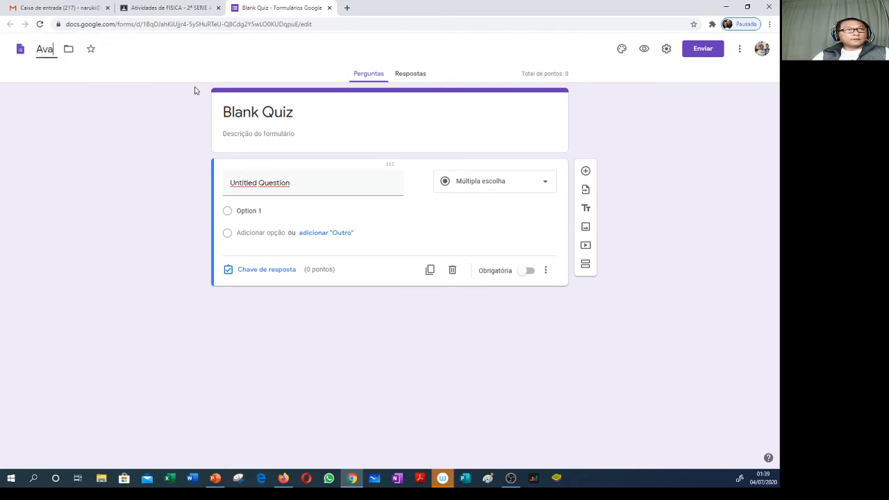
pyautogui.write(' 6')
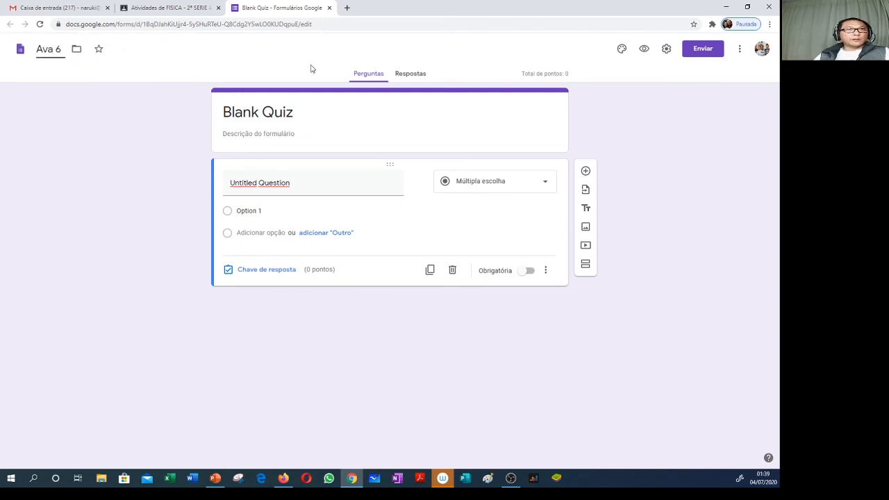
pyautogui.click(148, 195)
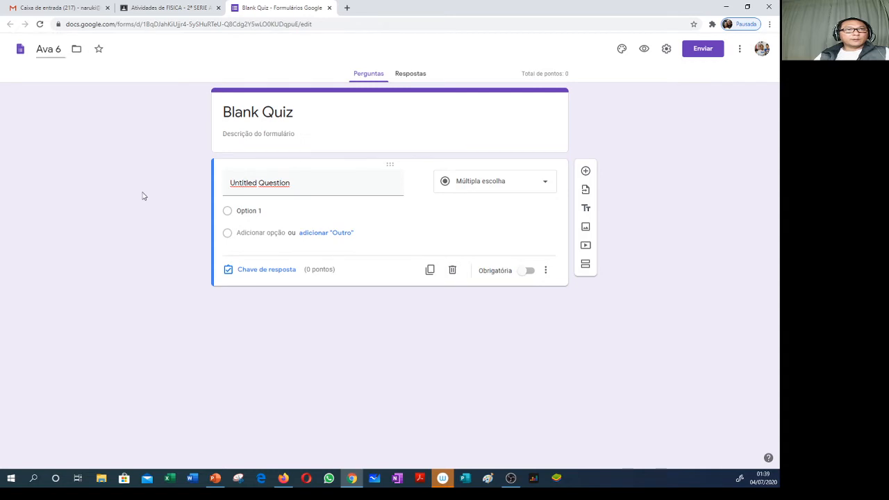
# Step: Replace the form's heading with the title "Avaliação roteiro 6"
pyautogui.click(313, 116)
pyautogui.write('Aval')
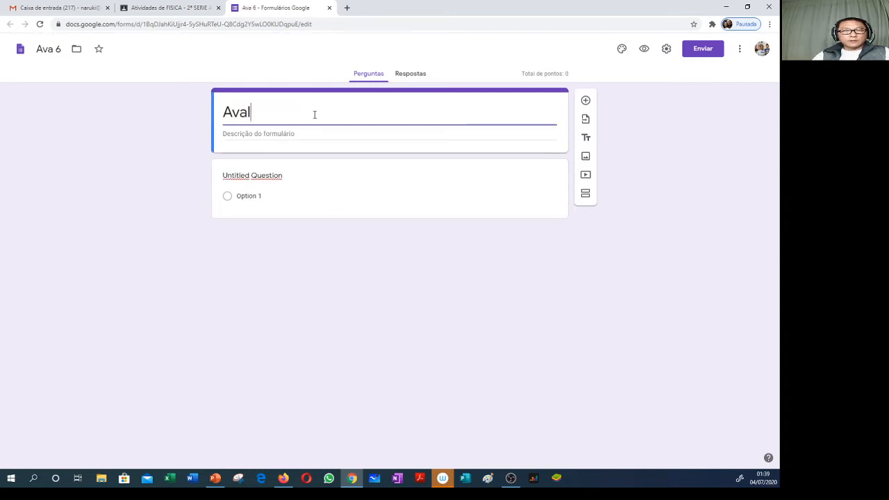
pyautogui.write('ição')
pyautogui.press('BackSpace')
pyautogui.press('BackSpace')
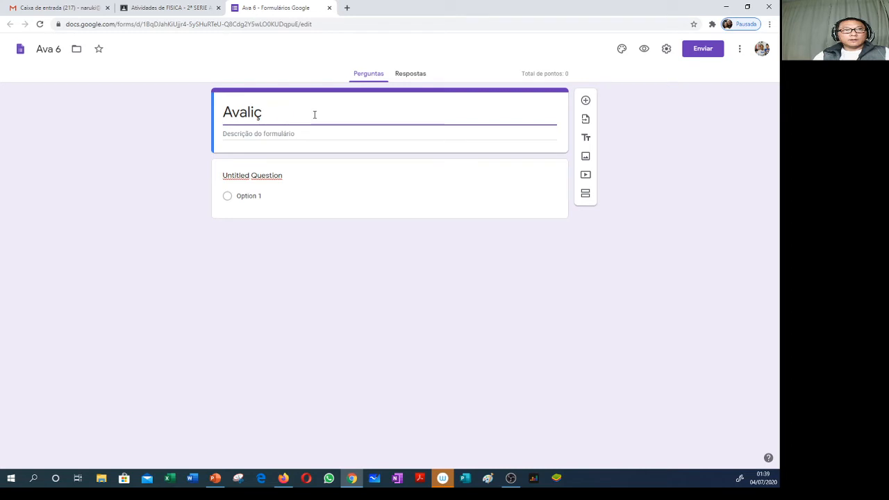
pyautogui.write('ação ')
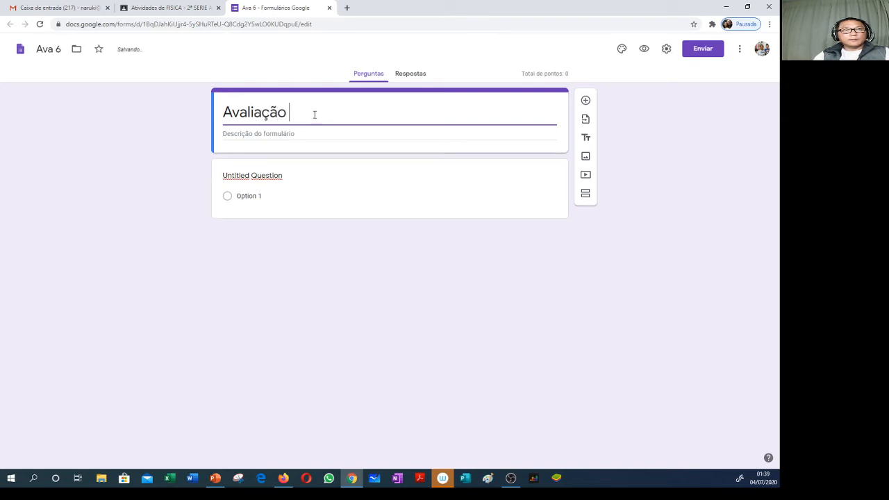
pyautogui.write('roteiro ')
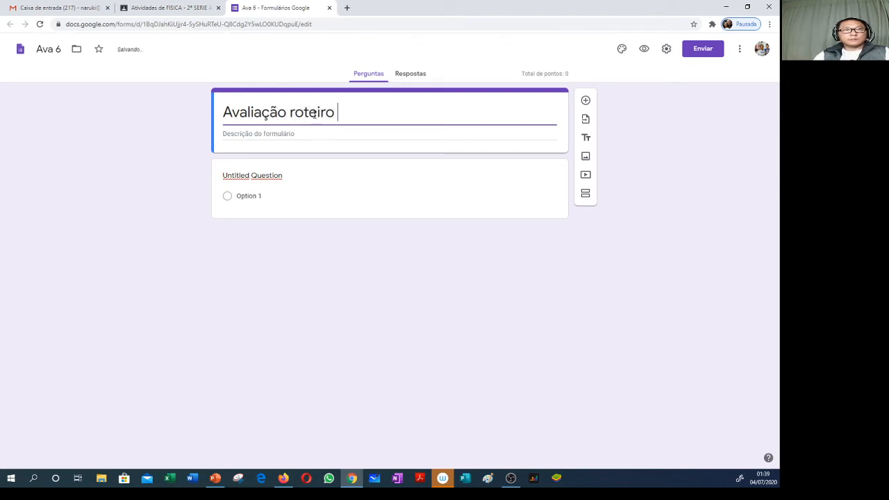
pyautogui.write('6')
pyautogui.click(386, 307)
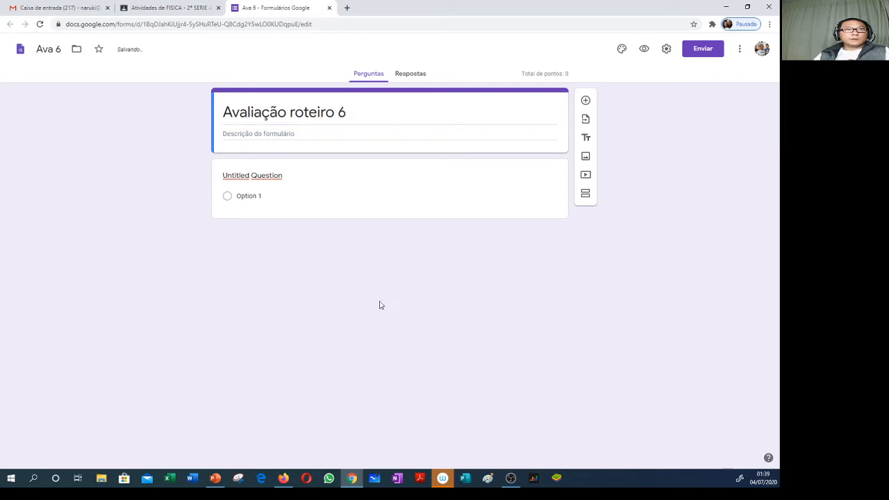
# Step: Replace the untitled first question's text with "Questão"
pyautogui.click(291, 184)
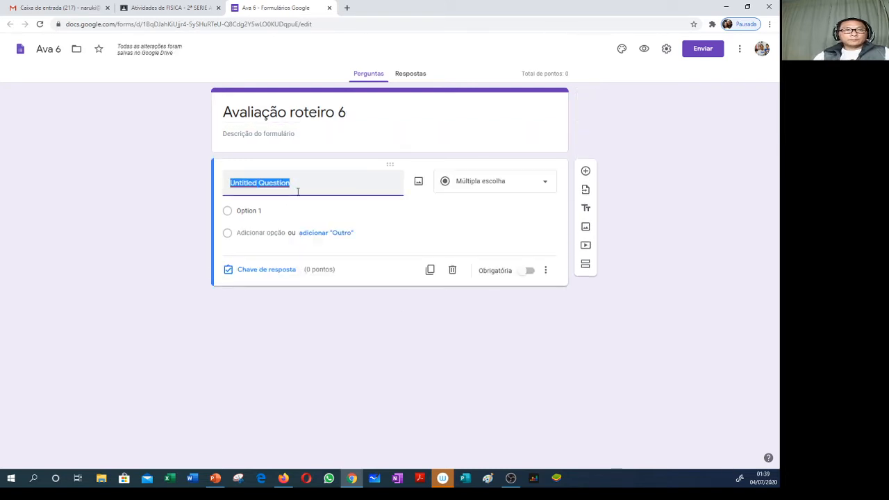
pyautogui.write('que')
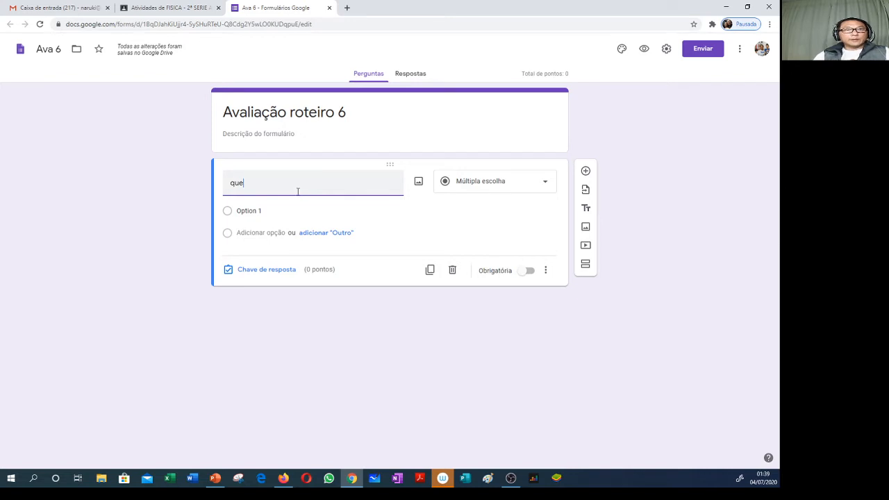
pyautogui.press('BackSpace')
pyautogui.write('Qu')
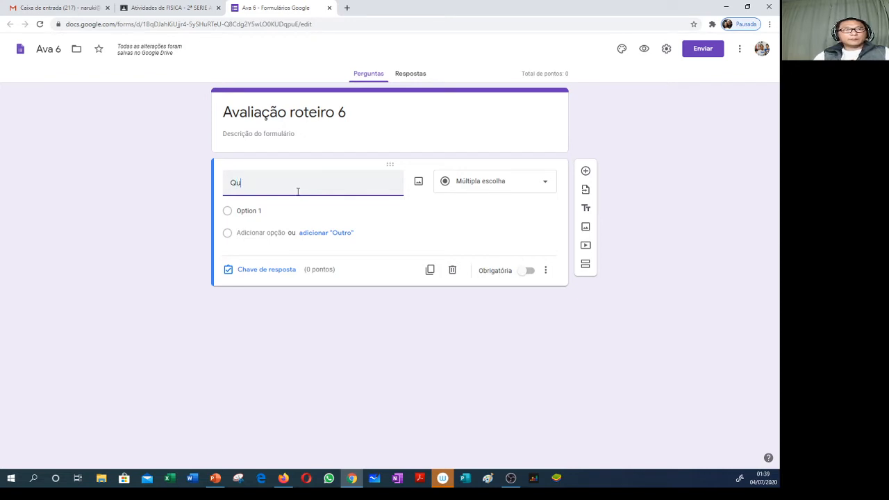
pyautogui.write('estão')
# Step: Give the multiple-choice question "Questão" the answer options 1 and 2 and make it required
pyautogui.click(309, 212)
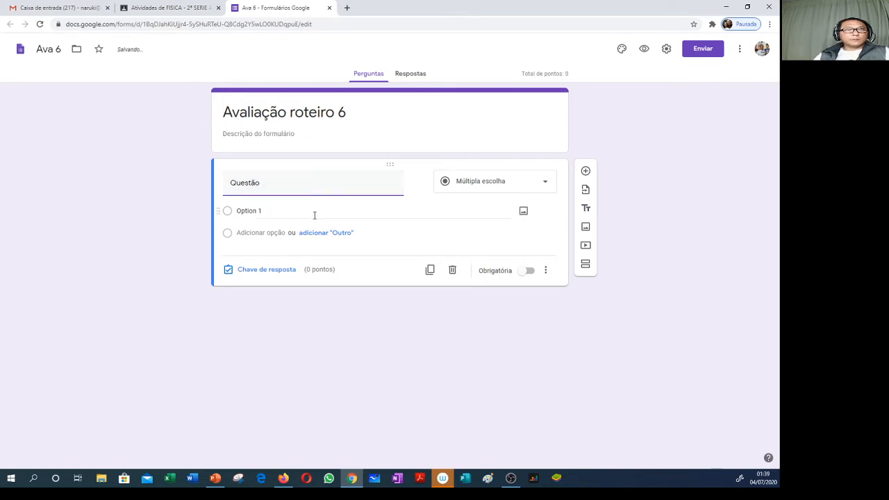
pyautogui.write('1')
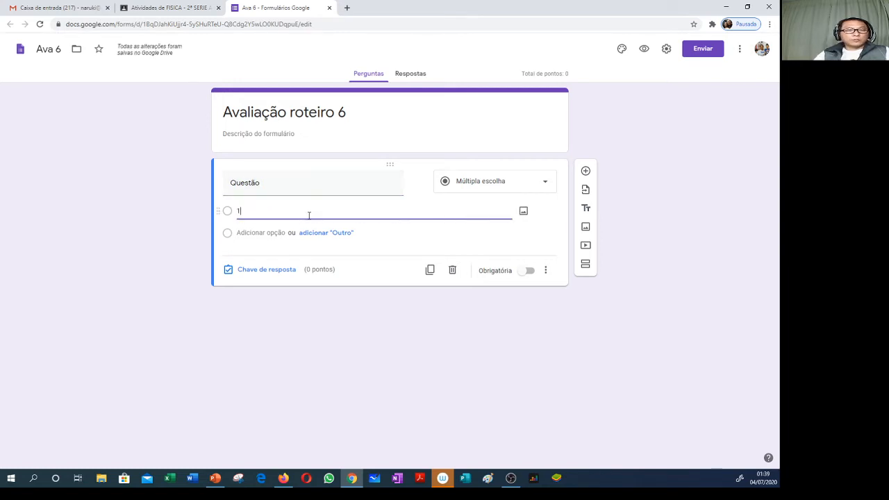
pyautogui.click(260, 251)
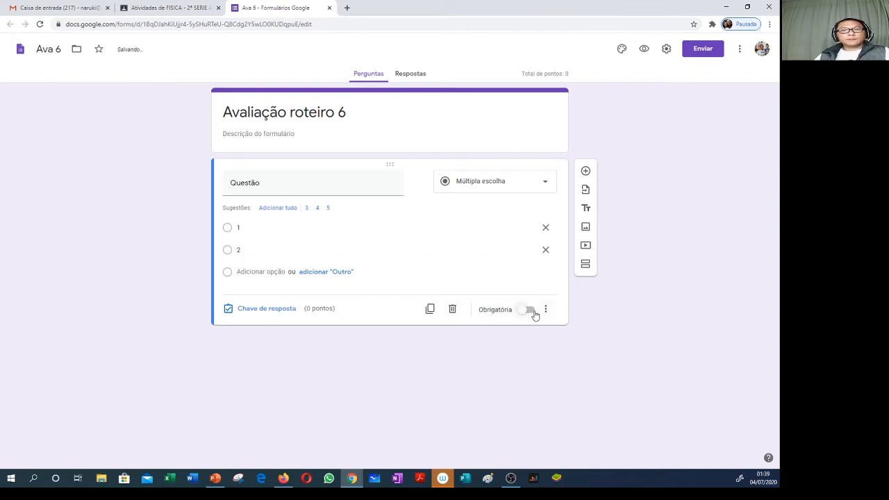
pyautogui.click(530, 310)
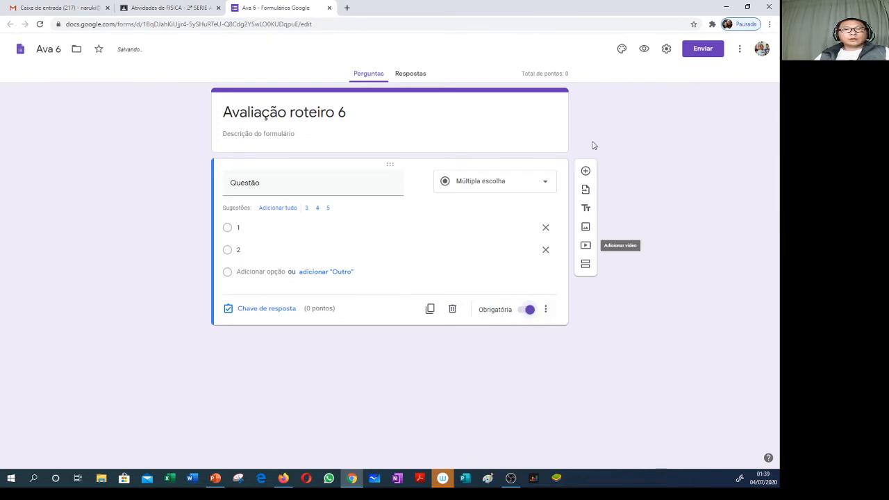
# Step: Add a second question titled "Pergunta" and set its answer type to Resposta curta
pyautogui.click(585, 171)
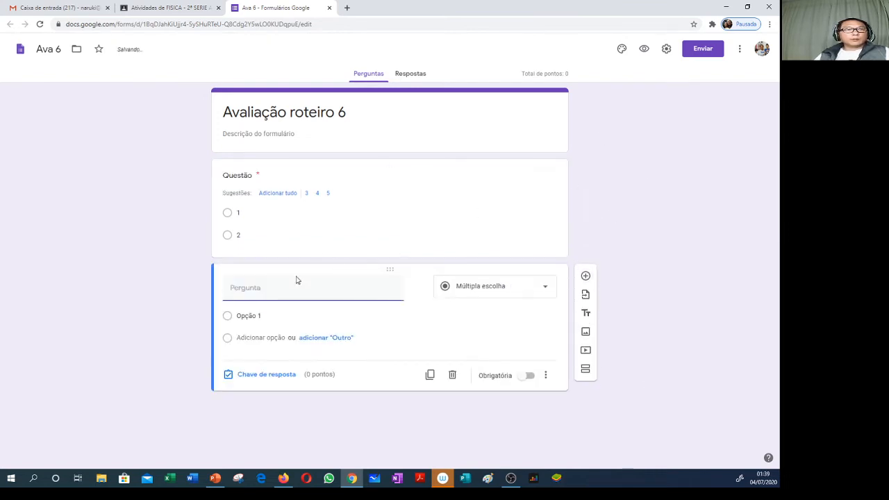
pyautogui.write('Pergunta')
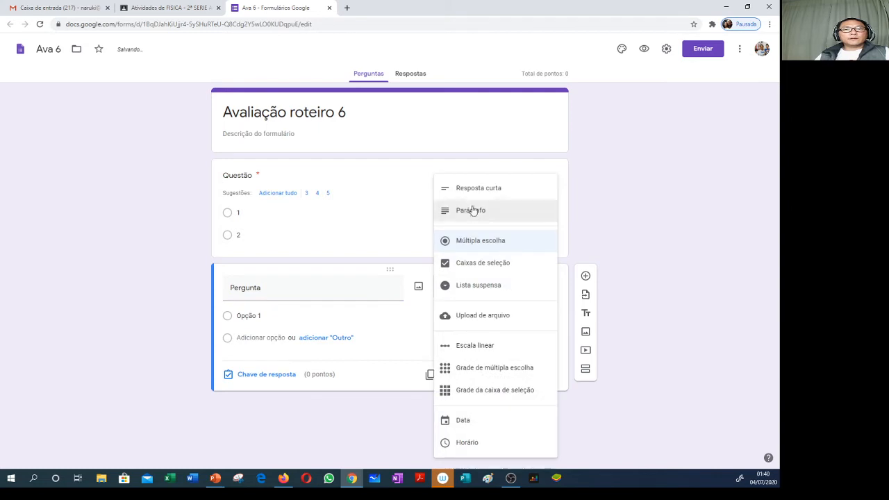
pyautogui.click(469, 190)
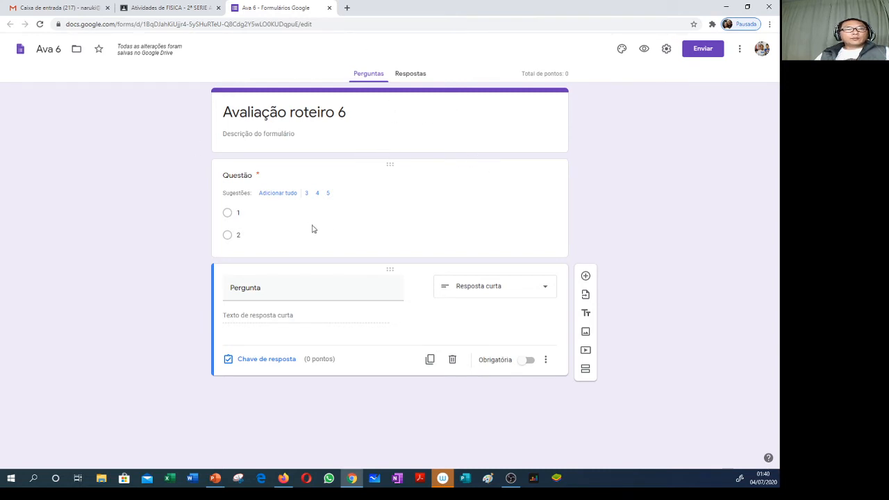
# Step: Close the form, reopen it from the activity's Blank Quiz attachment to check its questions, and return to the activity
pyautogui.click(330, 8)
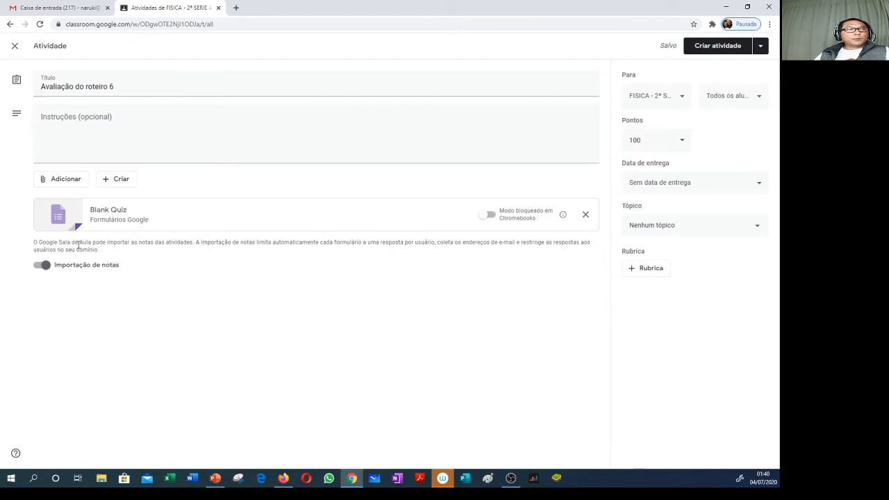
pyautogui.click(119, 218)
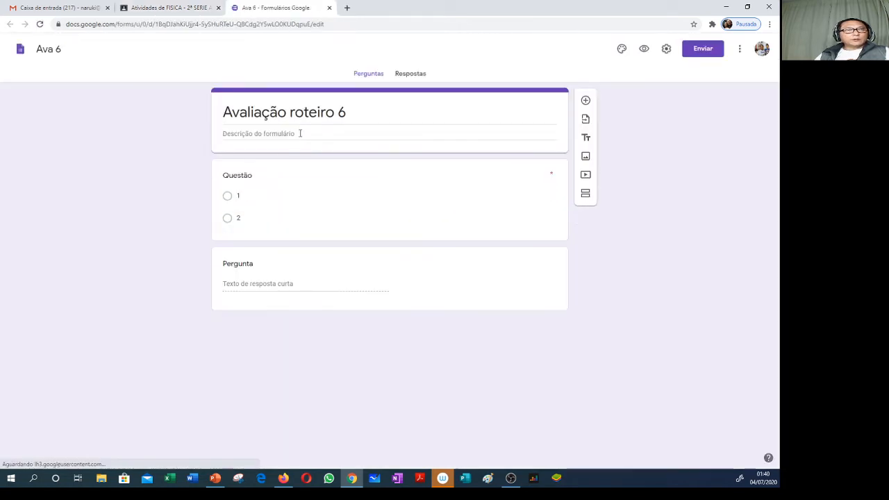
pyautogui.click(330, 8)
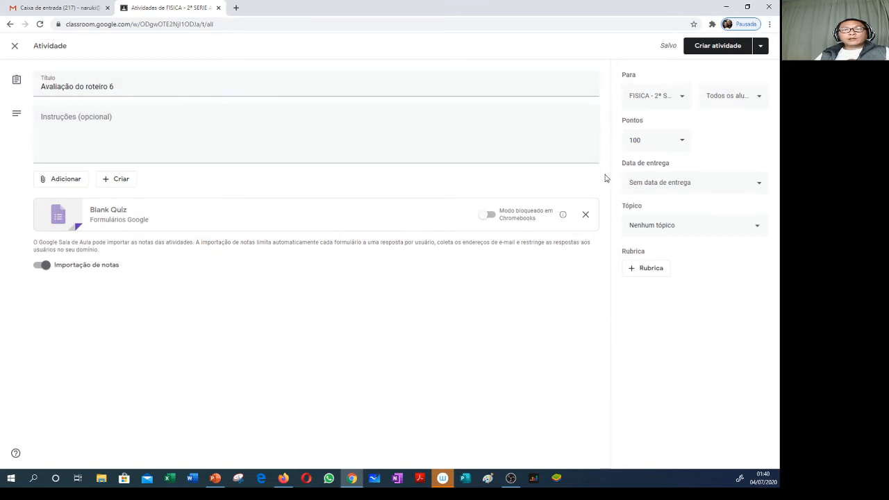
# Step: Review the classes and students the activity can be assigned to, keeping the assignment to all students
pyautogui.click(684, 101)
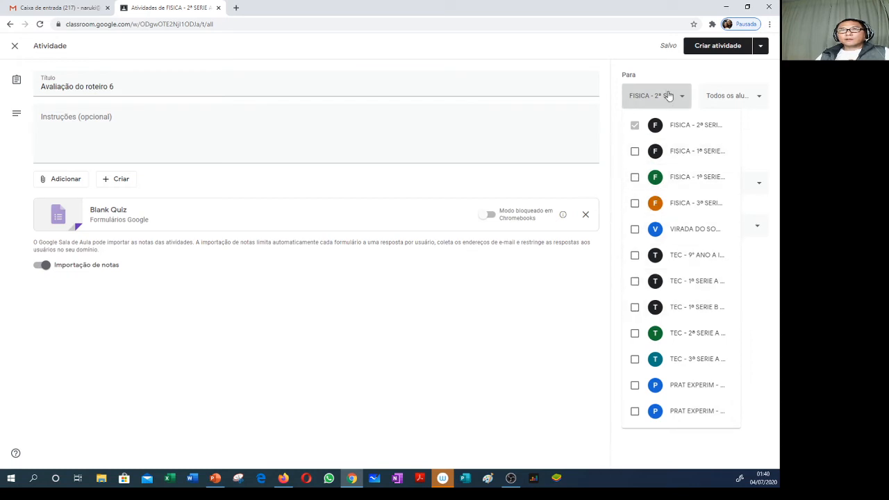
pyautogui.click(762, 101)
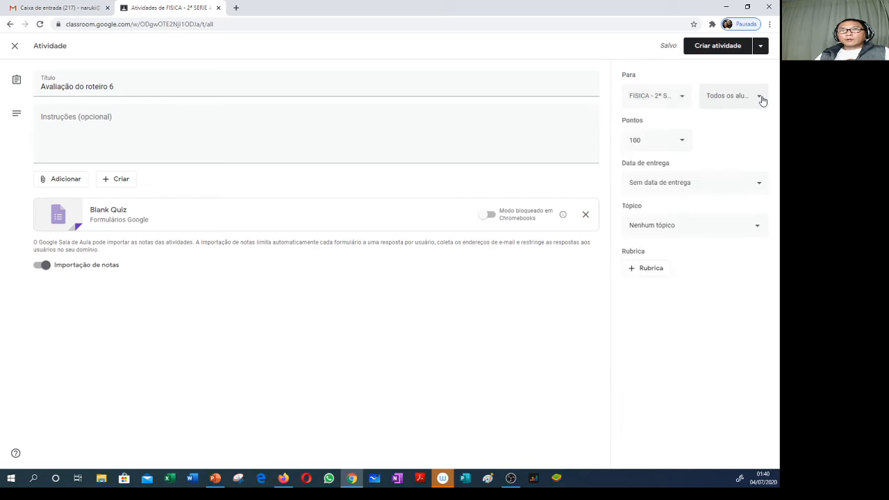
pyautogui.click(761, 100)
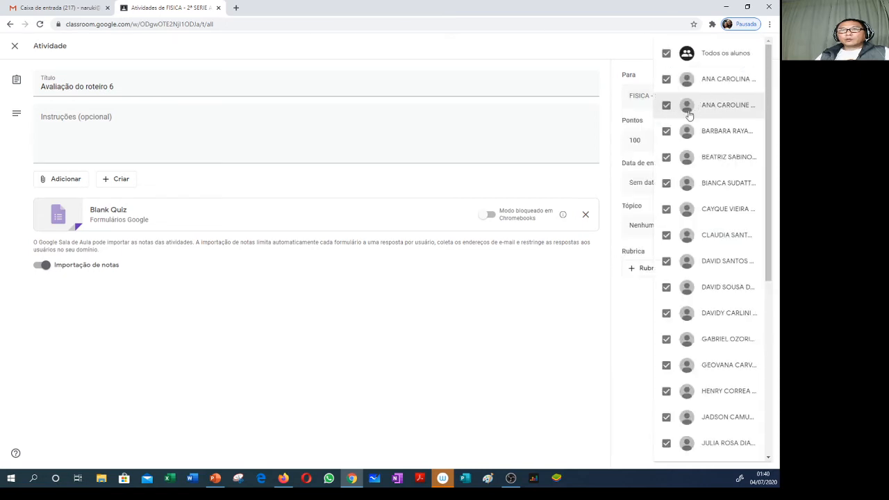
pyautogui.click(667, 107)
pyautogui.click(667, 107)
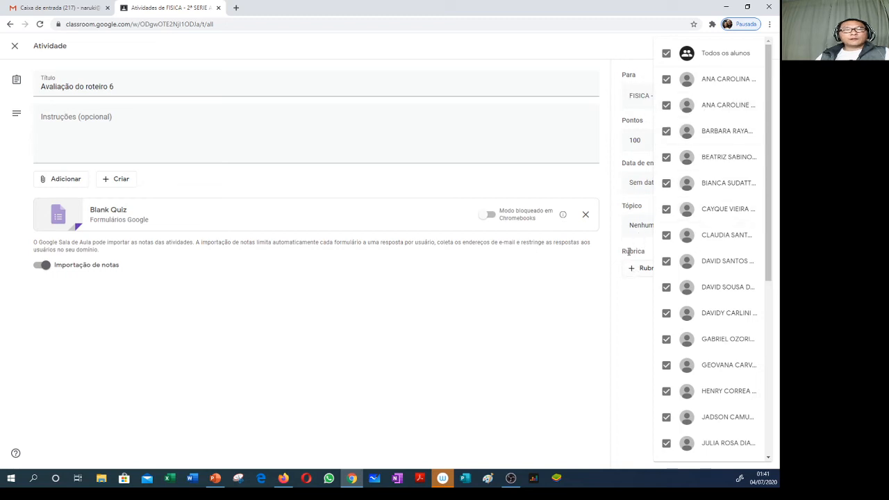
pyautogui.click(619, 54)
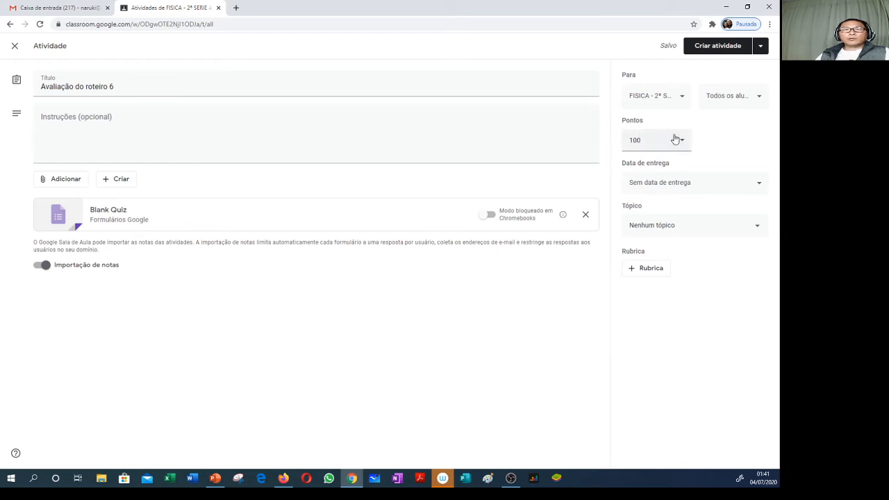
# Step: Set the activity's due date to 17 July 2020 without a time and publish the activity to the class
pyautogui.click(720, 186)
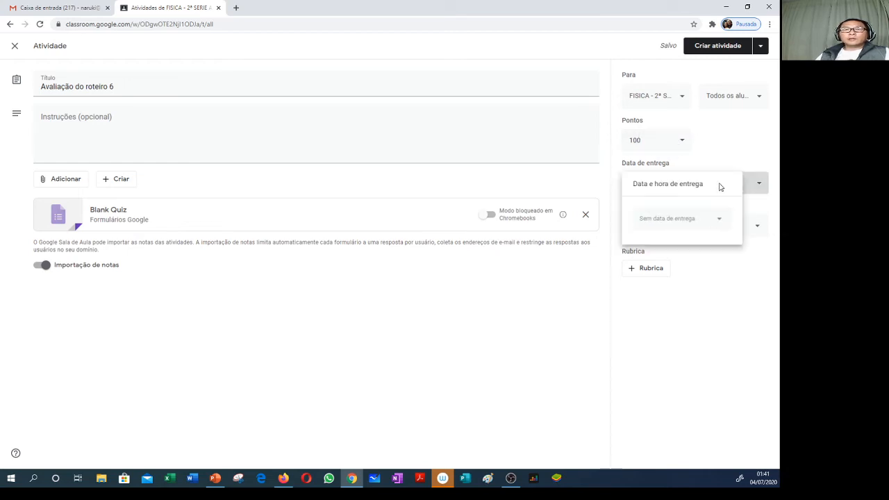
pyautogui.click(713, 221)
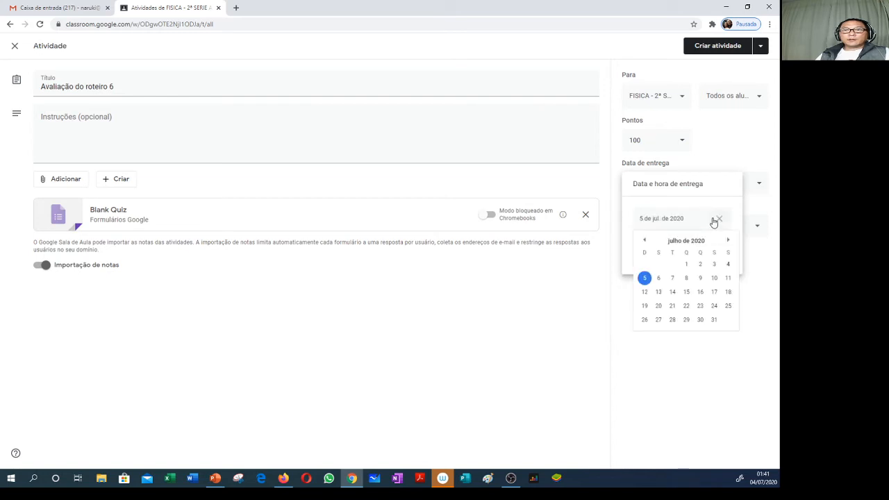
pyautogui.click(717, 294)
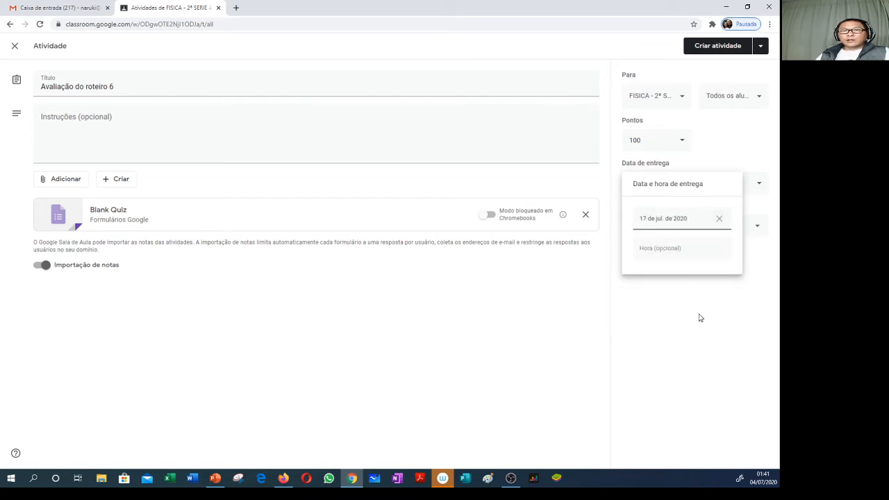
pyautogui.click(700, 317)
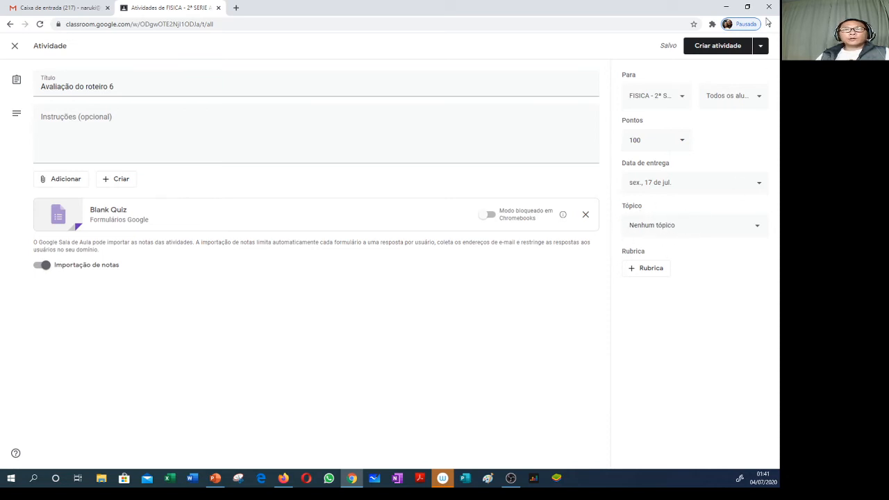
pyautogui.click(716, 50)
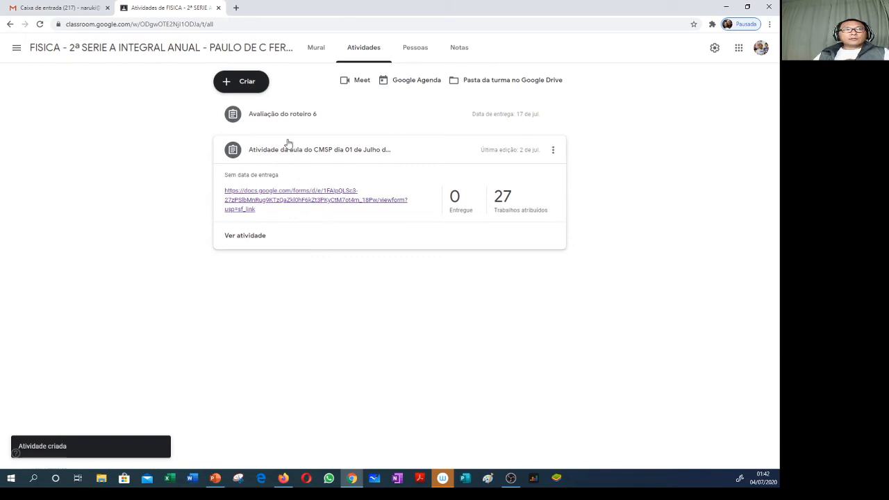
# Step: Create a Pergunta post asking "Qual a velocidade de uma pessoa que percorre 10m em 5 segundos?" with the answer type Resposta curta
pyautogui.click(246, 84)
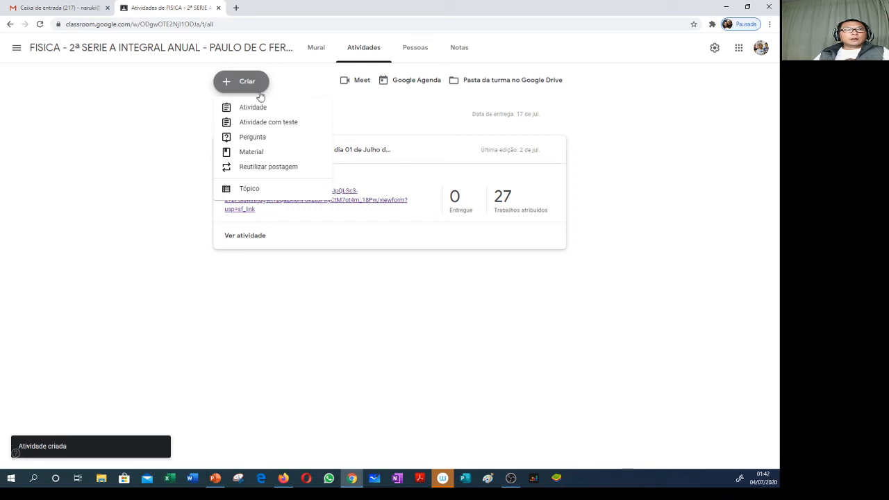
pyautogui.click(255, 142)
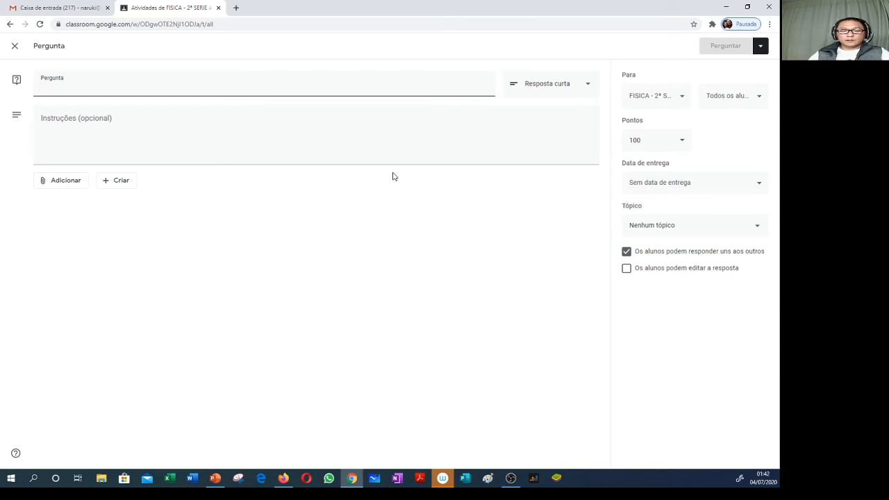
pyautogui.write('Qual')
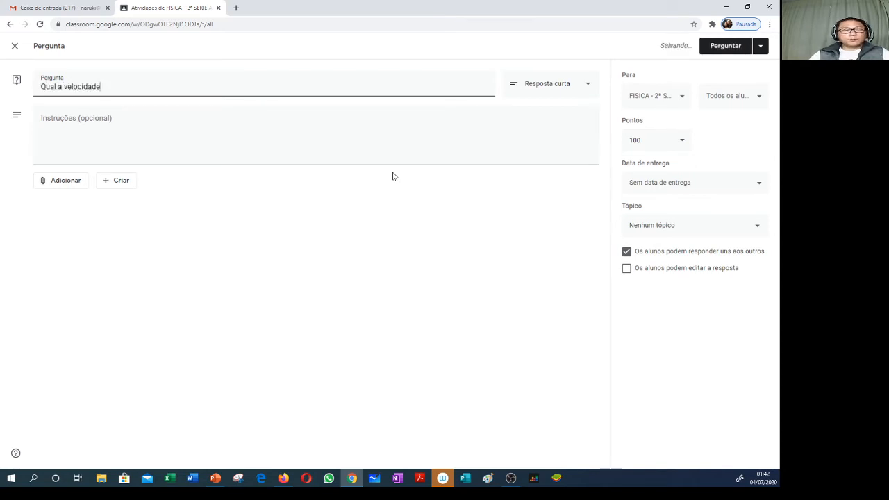
pyautogui.write(' a velocidade de uma ')
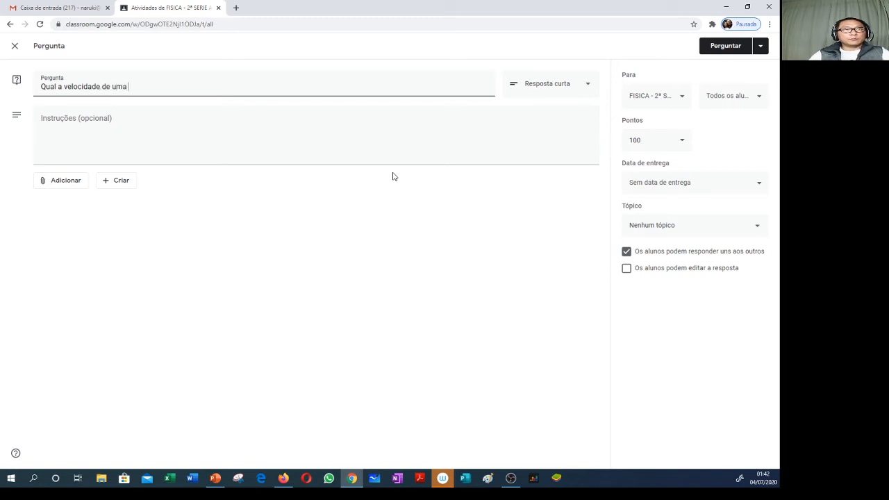
pyautogui.write('pessoa que percorr')
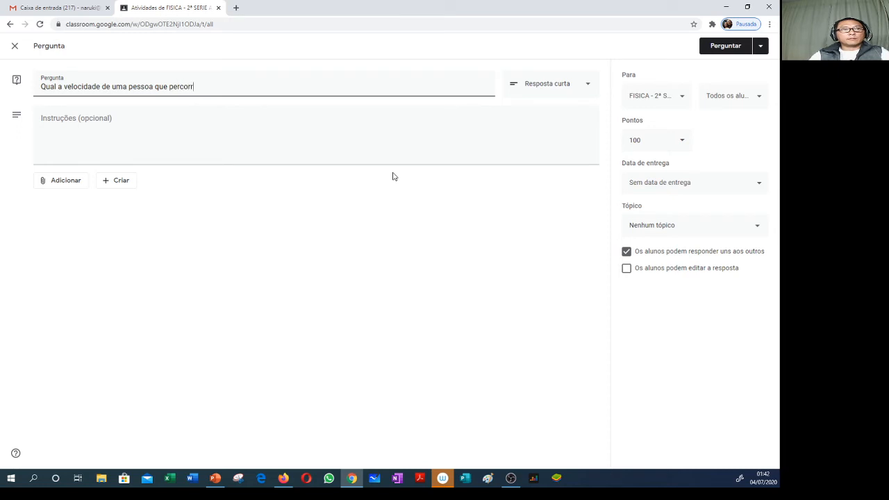
pyautogui.write('e 10m em ')
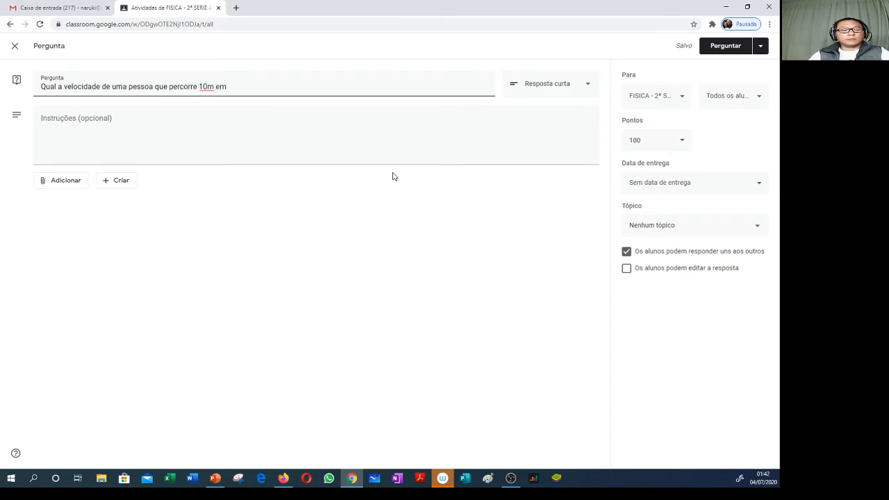
pyautogui.write('5 segundos')
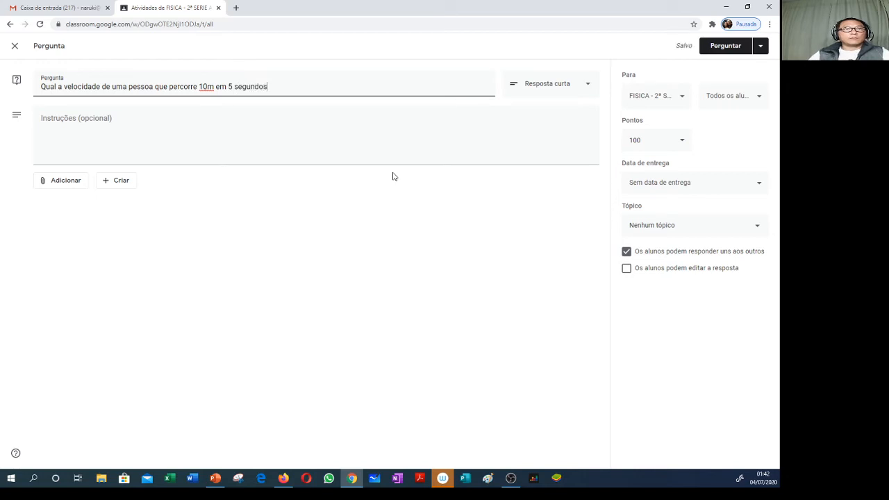
pyautogui.write('?')
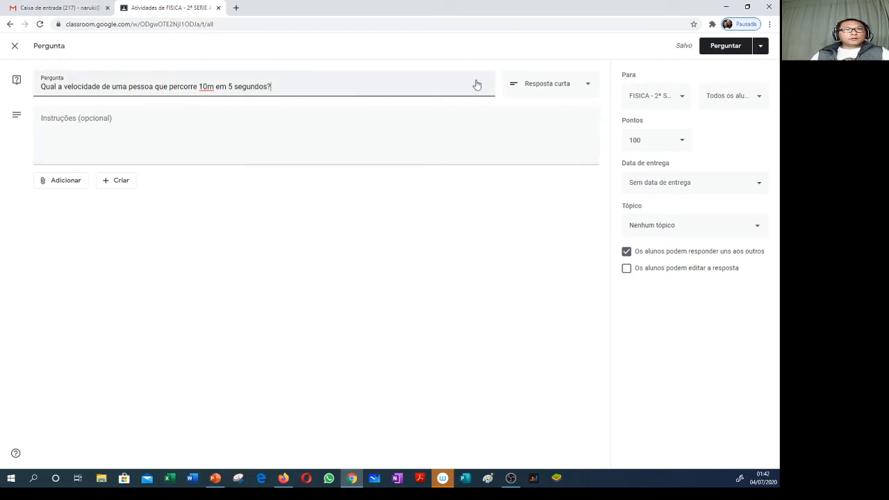
pyautogui.click(585, 87)
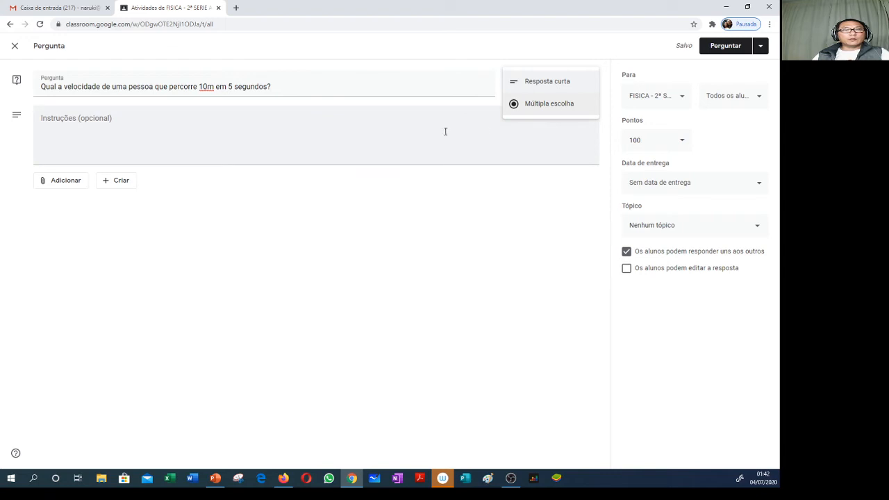
pyautogui.click(550, 84)
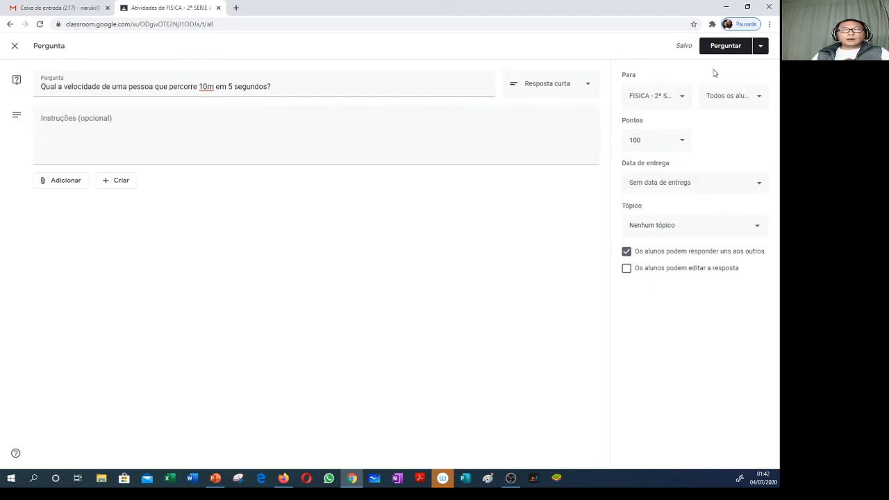
# Step: Schedule the question to be posted on 13 July 2020 at 08:00
pyautogui.click(760, 47)
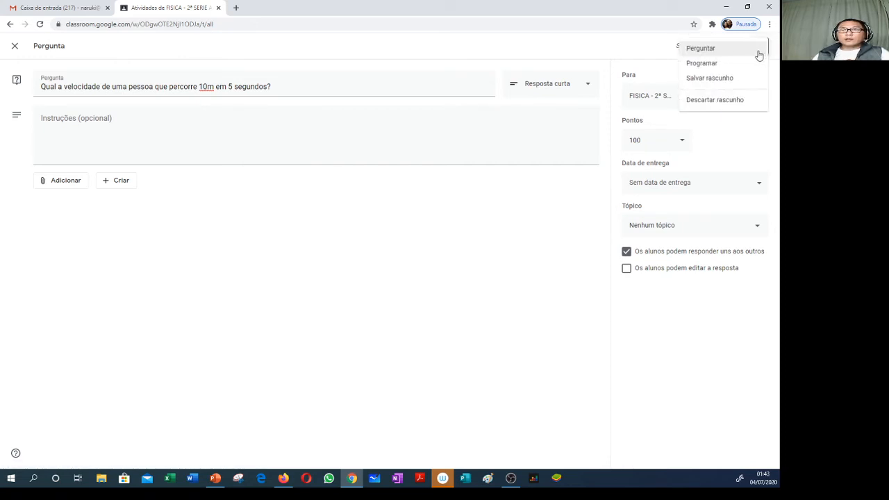
pyautogui.click(715, 64)
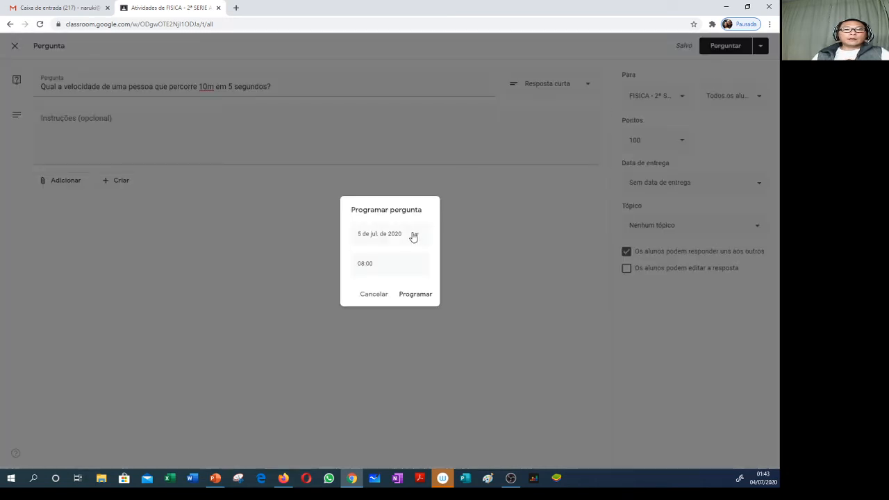
pyautogui.click(416, 238)
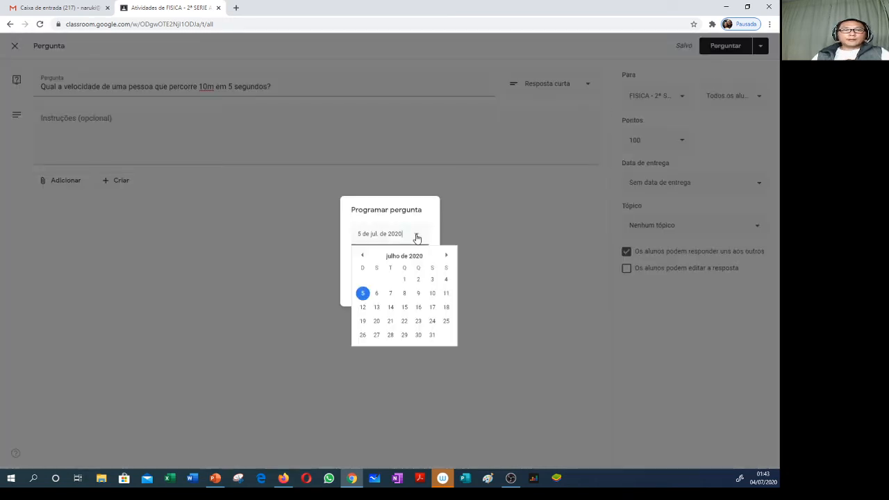
pyautogui.click(377, 309)
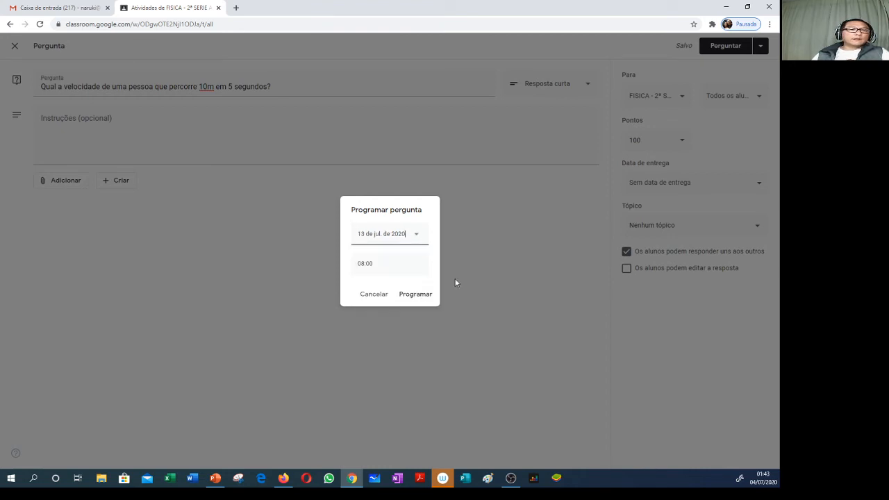
pyautogui.click(403, 296)
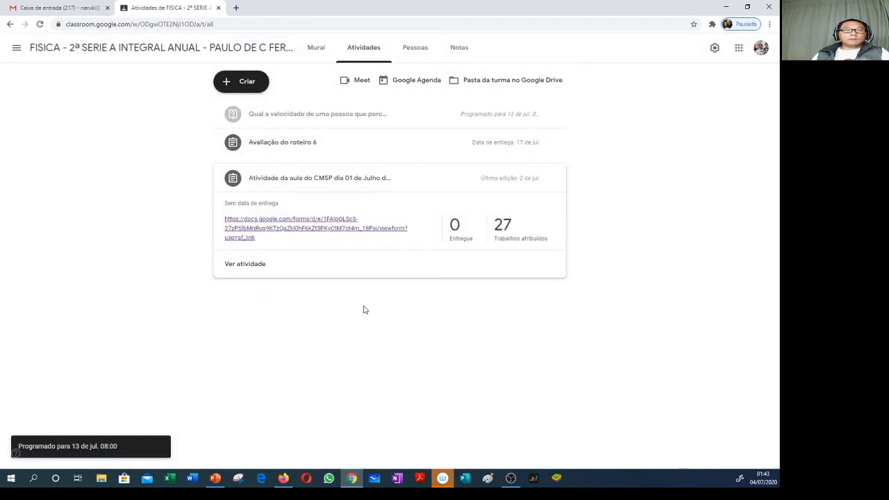
# Step: Create a new Atividade with the title "Avaliação do roteiro"
pyautogui.click(246, 82)
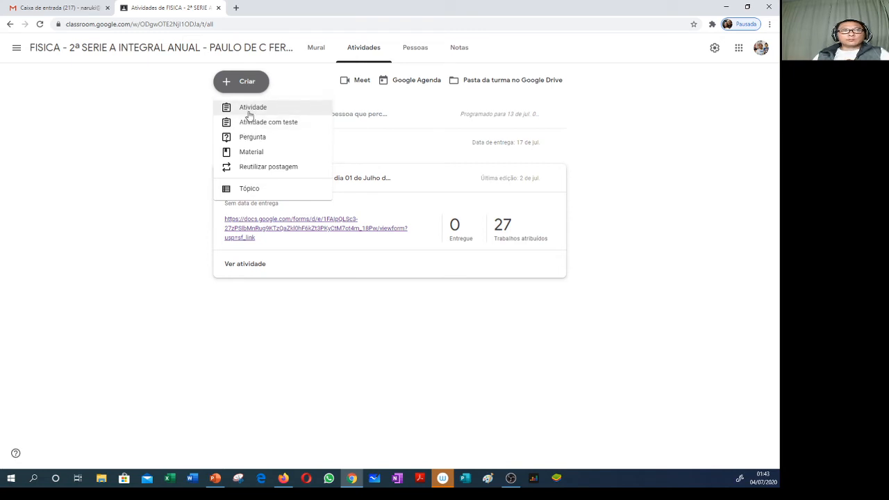
pyautogui.click(248, 109)
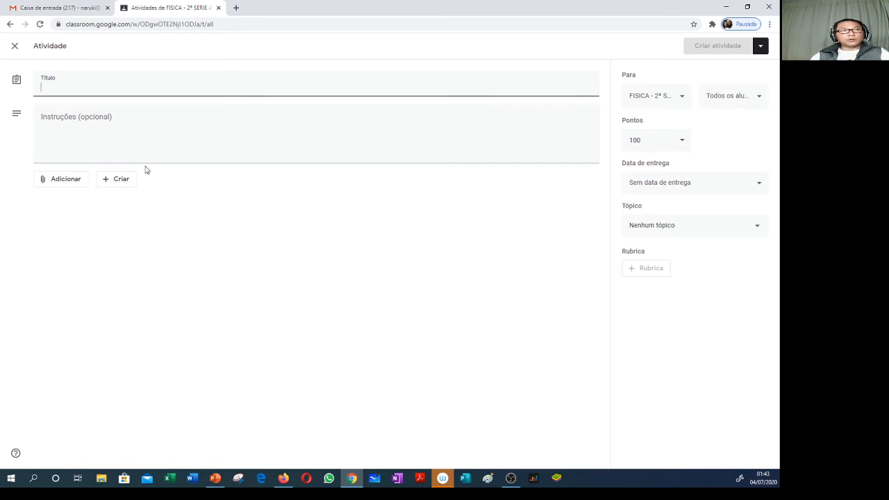
pyautogui.write('Ava')
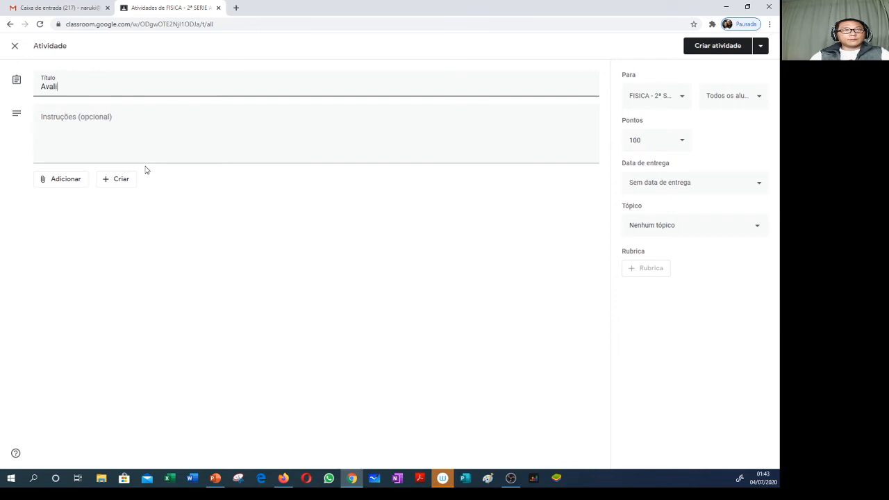
pyautogui.write('liação do')
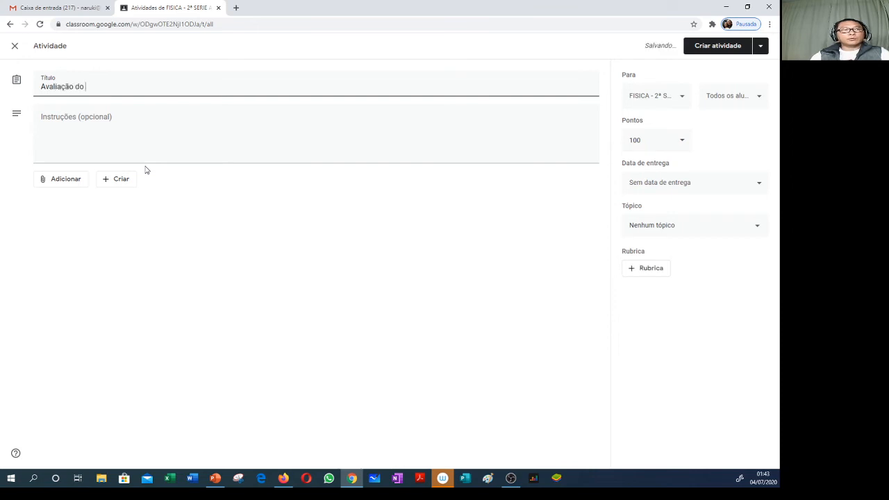
pyautogui.write(' roteiro')
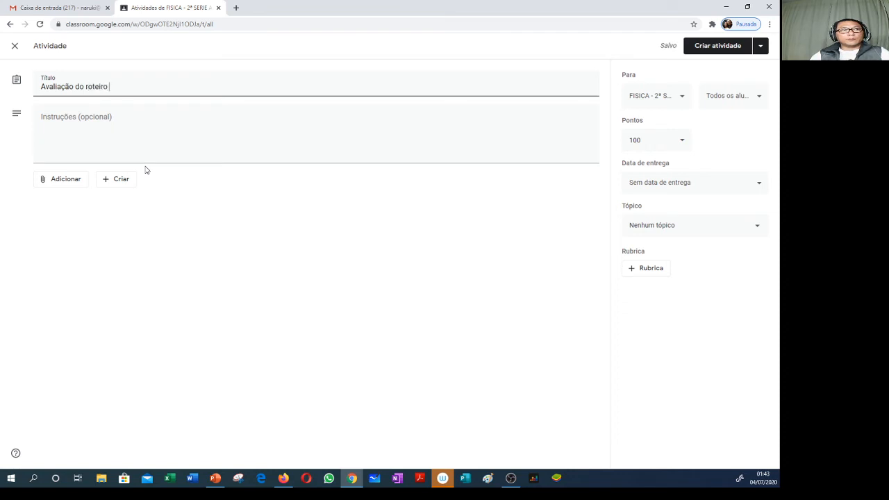
pyautogui.click(56, 182)
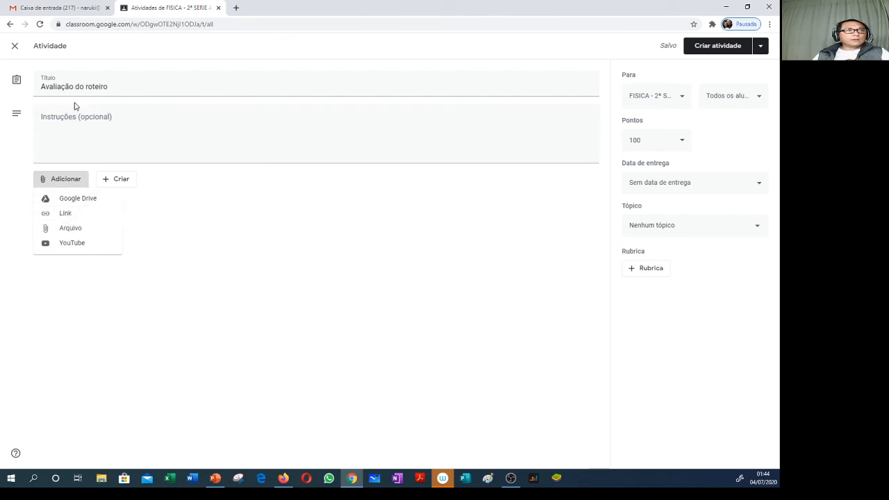
pyautogui.click(69, 231)
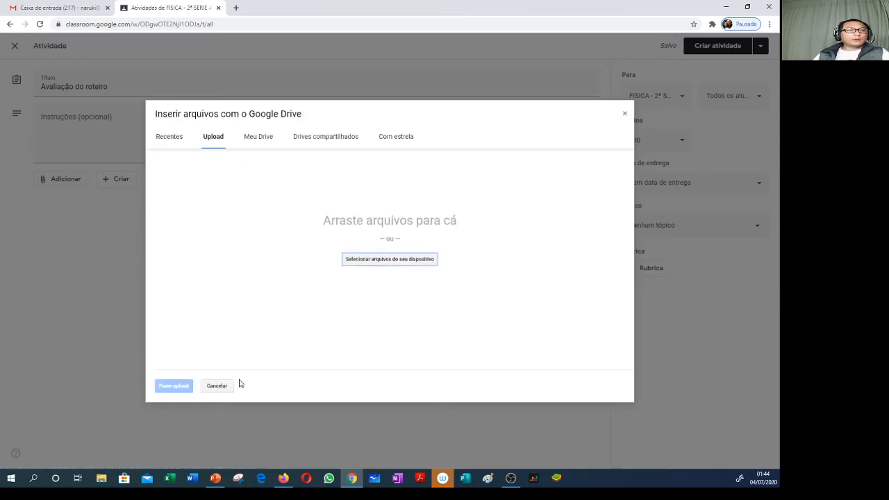
pyautogui.click(212, 386)
# Step: Attach the existing Google Forms assessment's link to the activity and publish it to the class
pyautogui.click(75, 184)
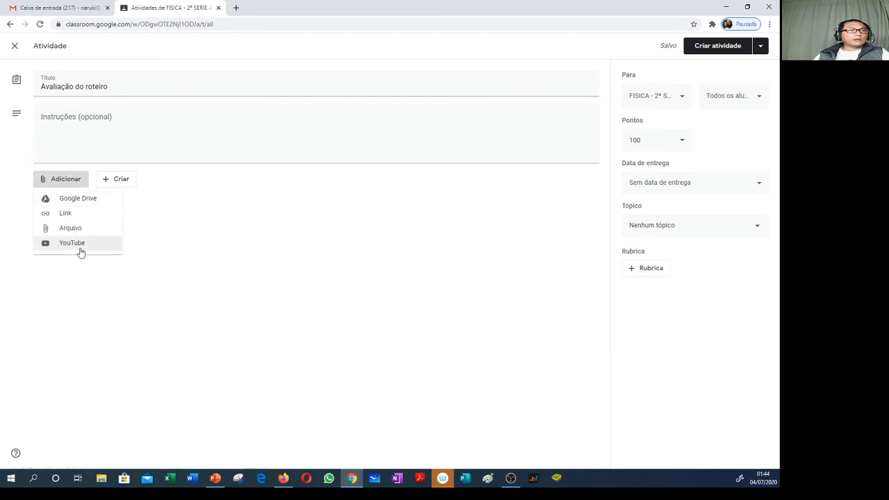
pyautogui.click(64, 216)
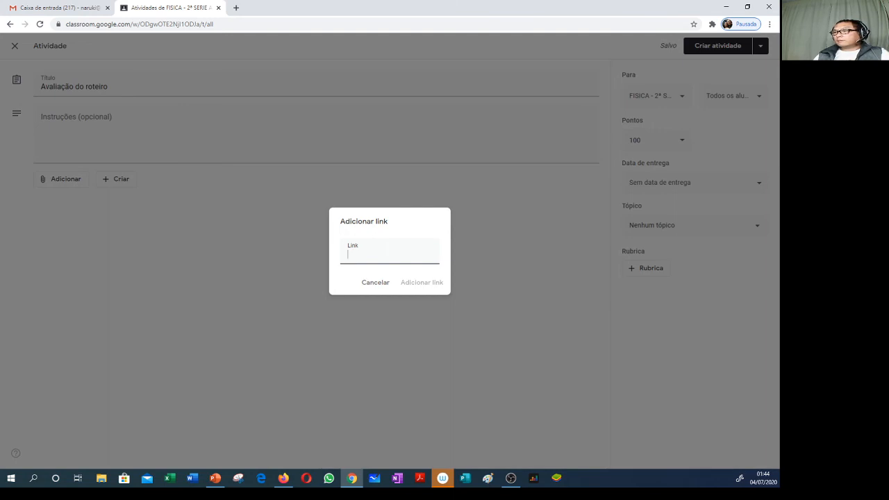
pyautogui.click(283, 478)
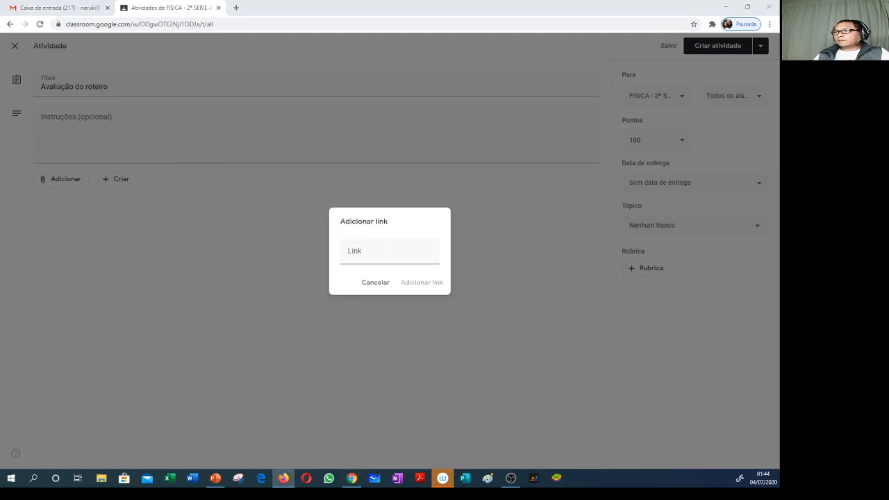
pyautogui.click(379, 256)
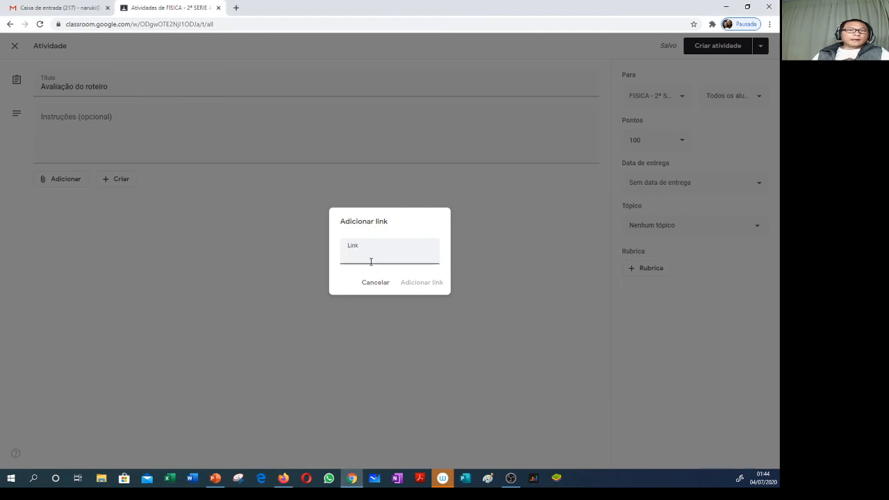
pyautogui.hotkey('ctrl', 'v')
pyautogui.click(420, 281)
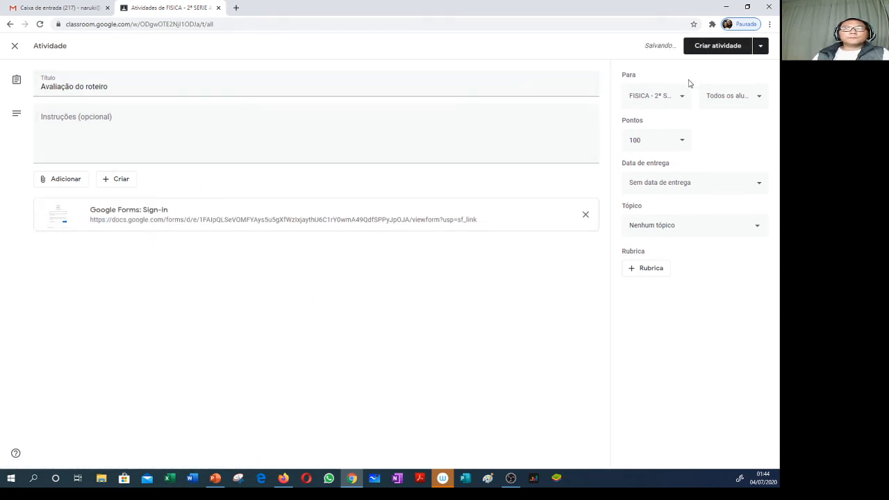
pyautogui.click(721, 50)
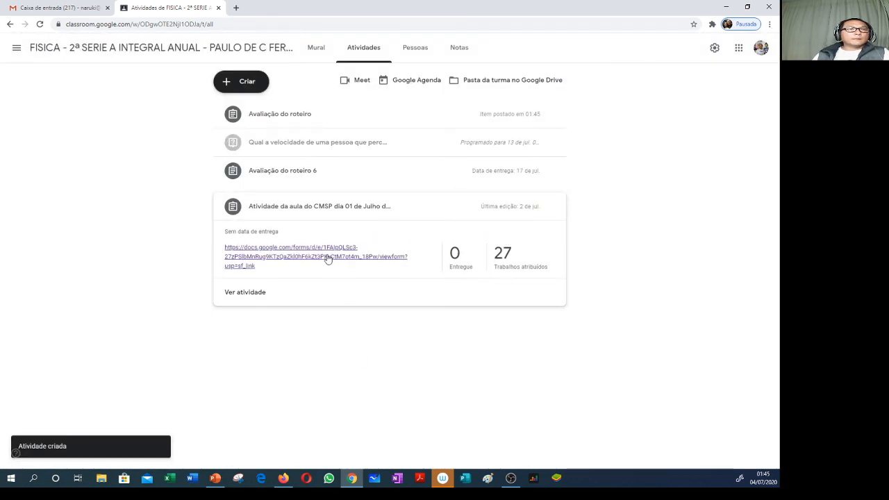
# Step: Open the attached form from the published "Avaliação do roteiro" activity to check it, and return to the classwork list
pyautogui.click(297, 117)
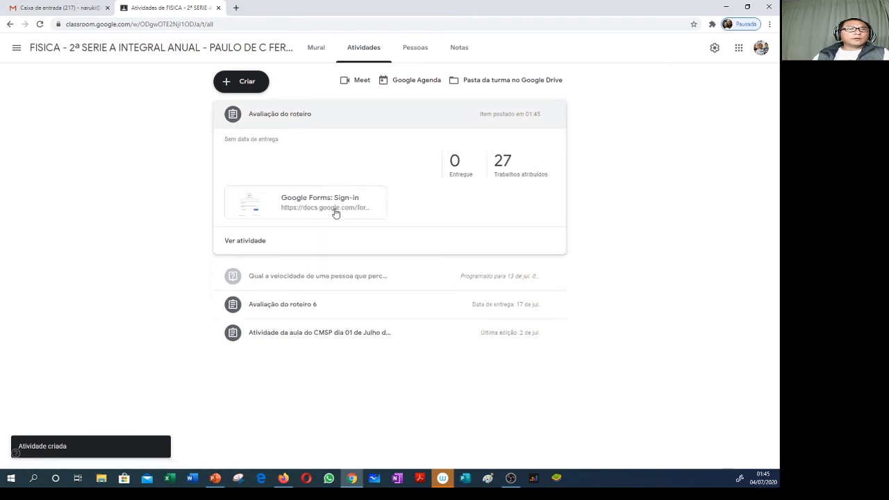
pyautogui.click(299, 201)
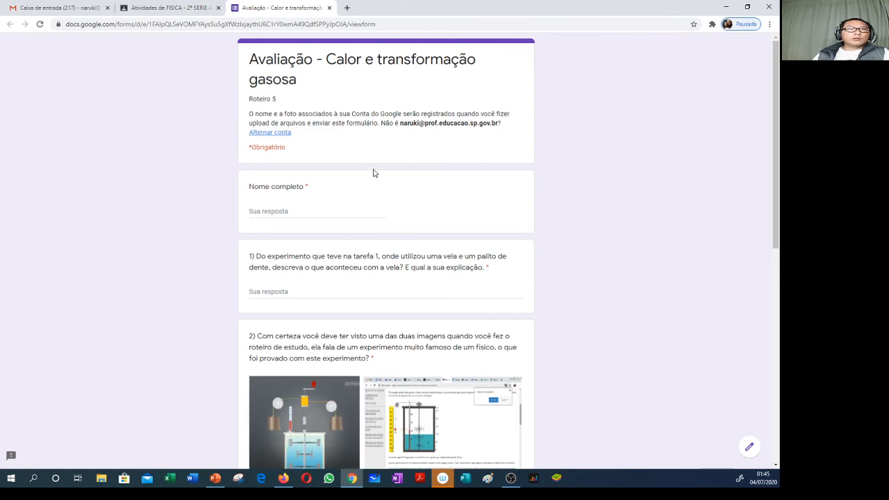
pyautogui.click(327, 7)
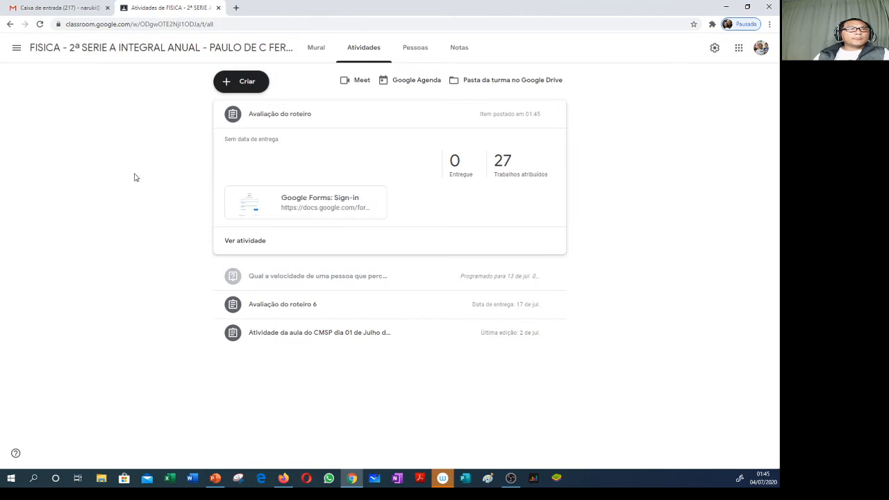
# Step: Add a classwork topic named "Roteiro 5"
pyautogui.click(248, 81)
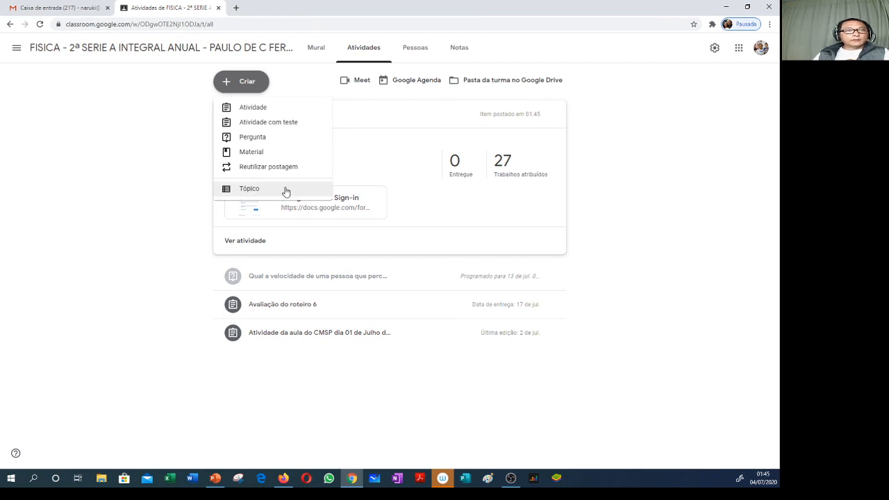
pyautogui.click(250, 190)
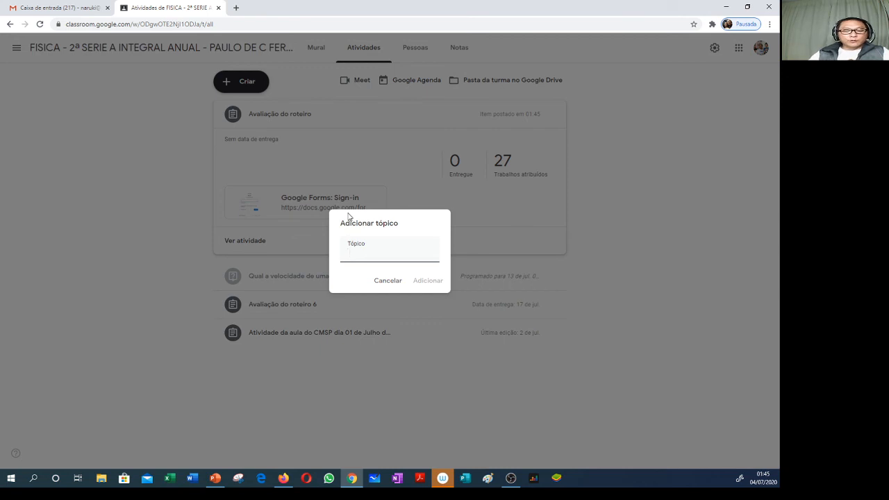
pyautogui.write('Roteiro 5')
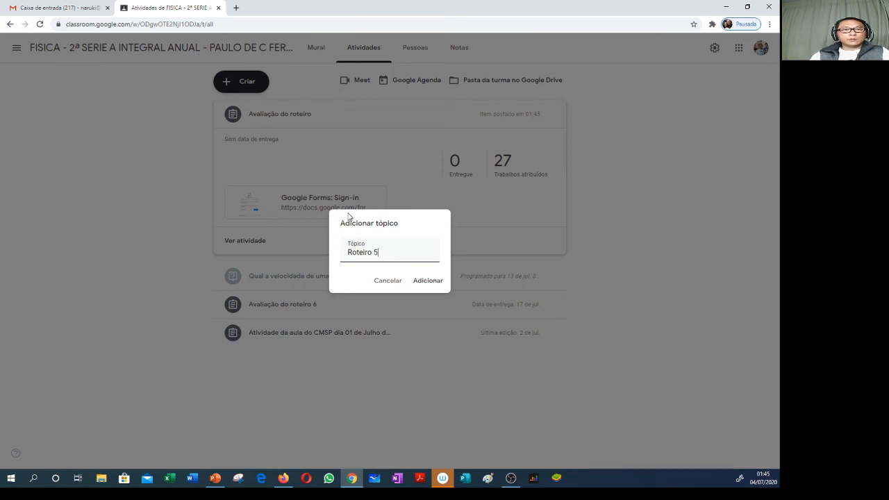
pyautogui.press('Return')
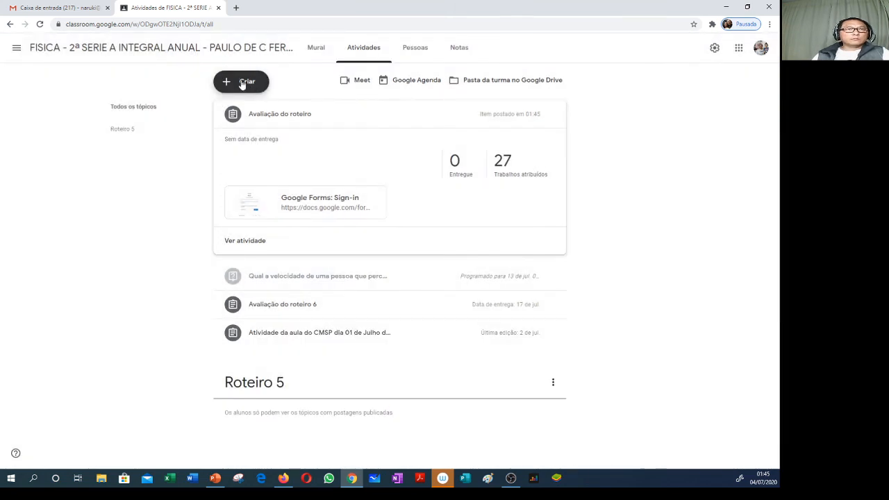
# Step: Add a classwork topic named "Aula CMSP"
pyautogui.click(243, 84)
pyautogui.click(252, 189)
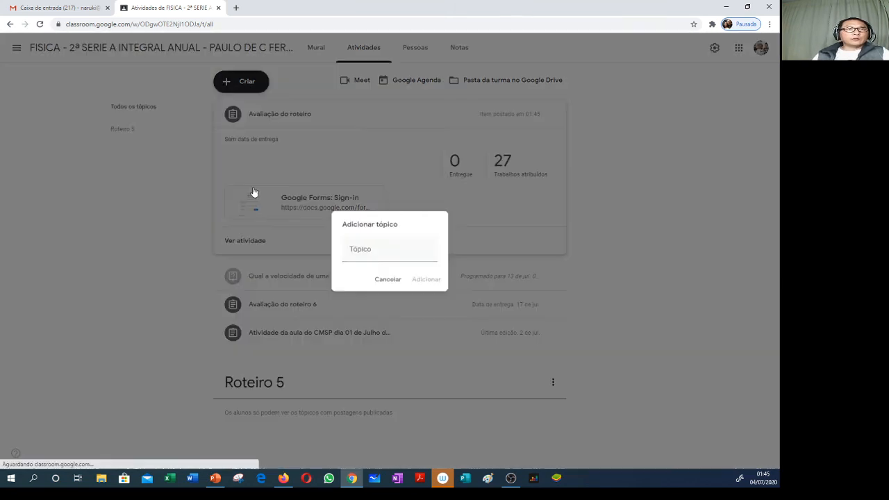
pyautogui.write('Au')
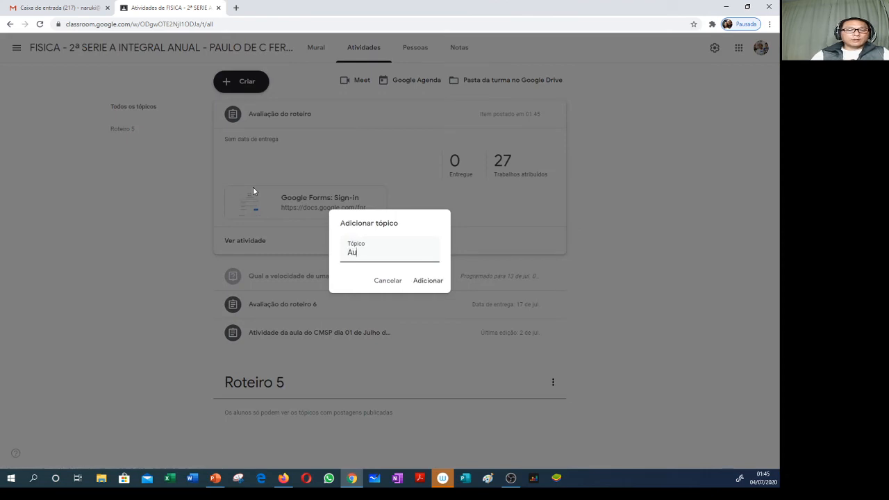
pyautogui.write('la ')
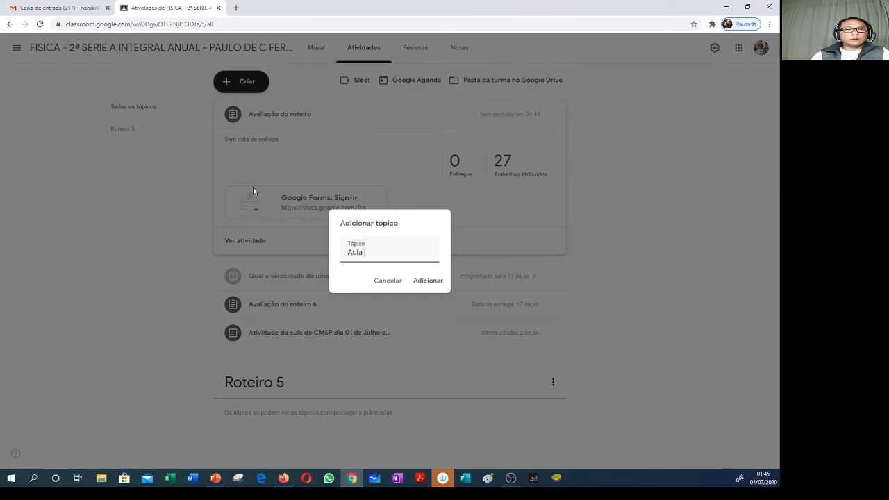
pyautogui.write('CMSP')
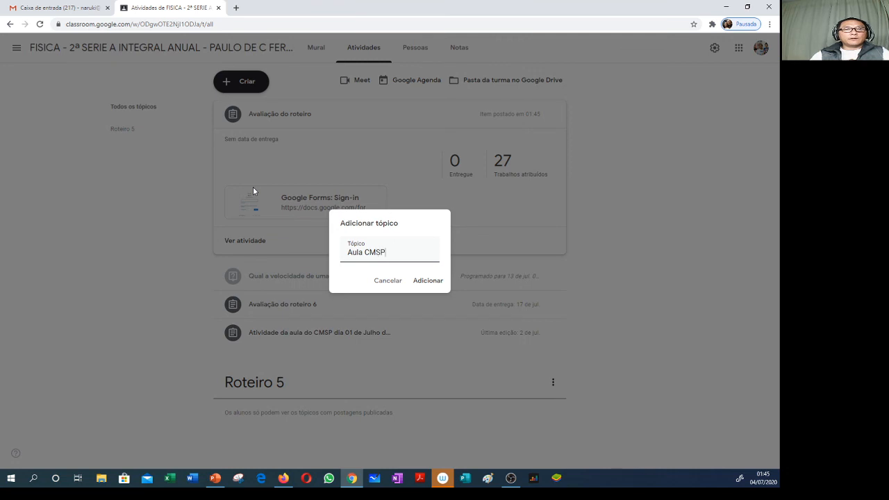
pyautogui.click(430, 282)
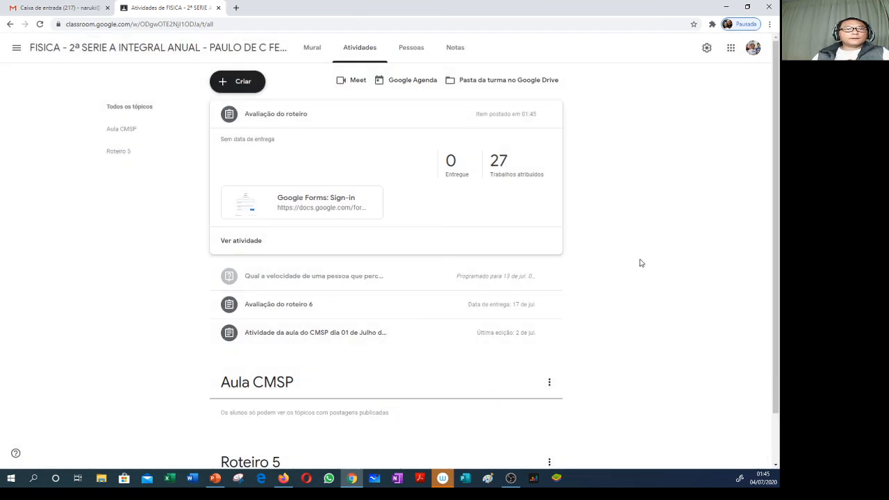
# Step: Add a classwork topic named "Roteiro 6"
pyautogui.scroll(-2, 641, 269)
pyautogui.scroll(2, 641, 261)
pyautogui.scroll(-2, 636, 226)
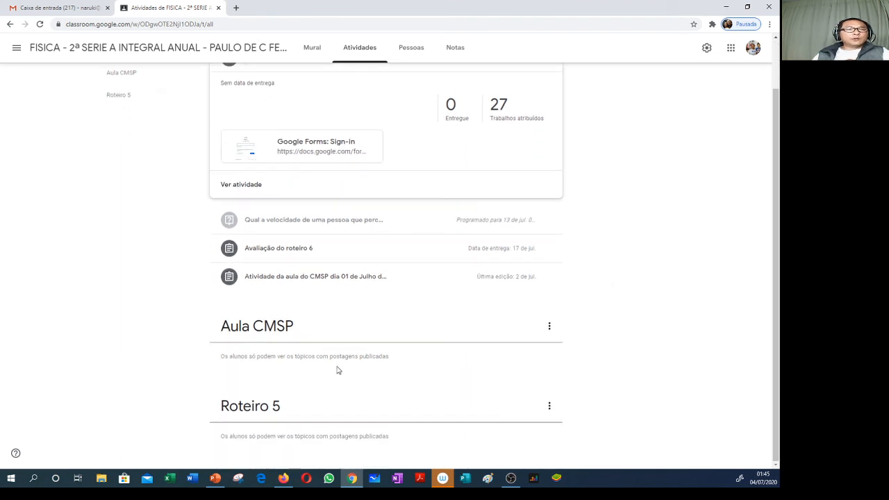
pyautogui.scroll(1, 389, 264)
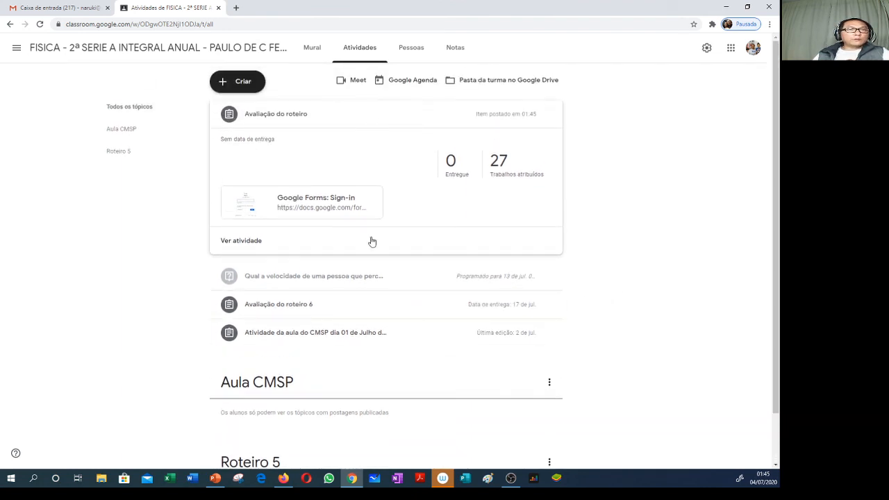
pyautogui.click(246, 86)
pyautogui.click(257, 188)
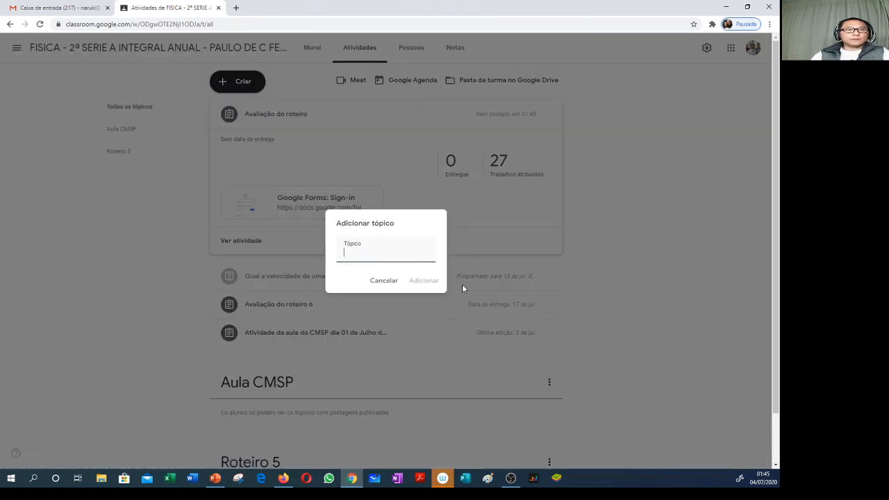
pyautogui.write('Rote')
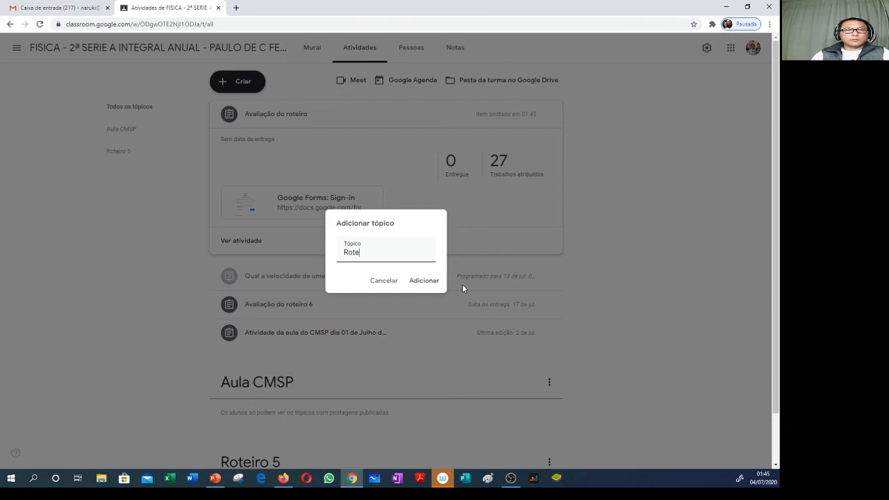
pyautogui.write('iro 6')
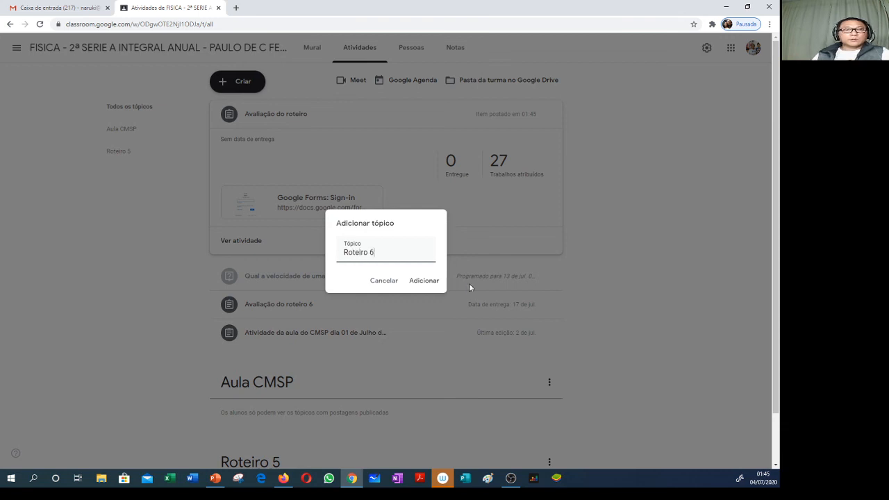
pyautogui.click(434, 281)
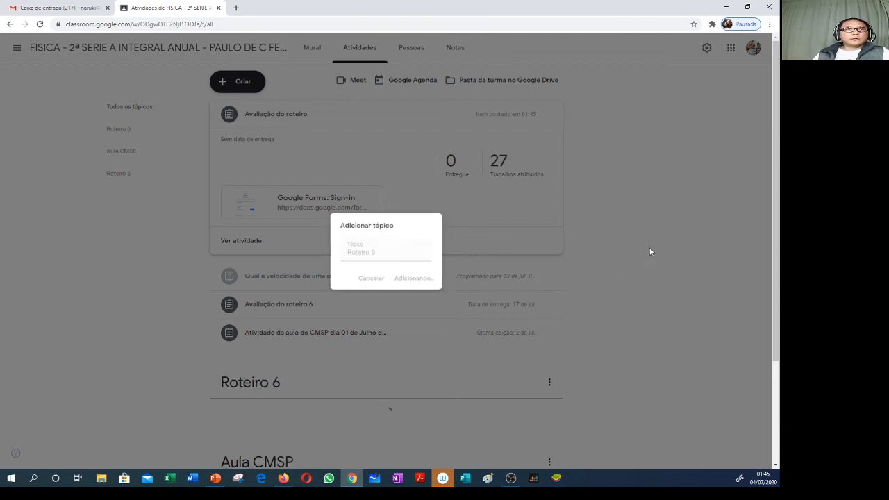
# Step: Reorder the "Roteiro 6" topic below "Roteiro 5" and move the "Avaliação do roteiro 6" activity into it
pyautogui.scroll(-2, 541, 210)
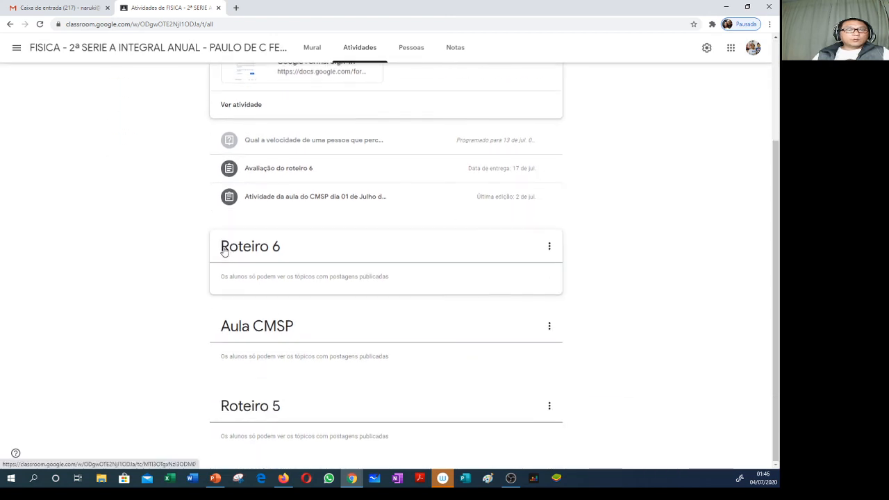
pyautogui.moveTo(224, 250); pyautogui.dragTo(286, 407)
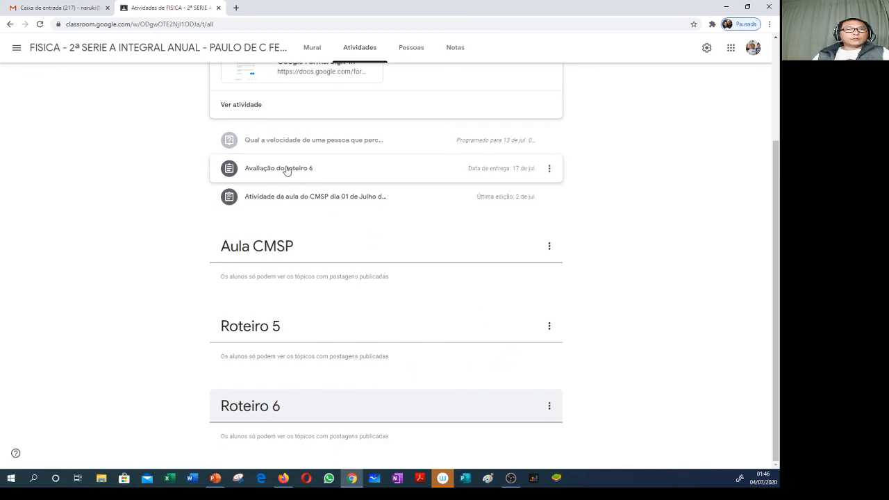
pyautogui.moveTo(285, 171); pyautogui.dragTo(298, 361)
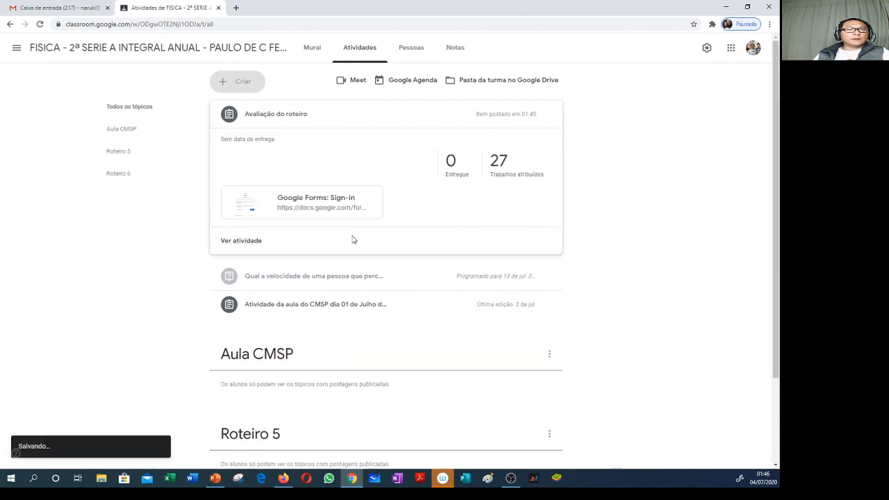
# Step: Move the "Atividade da aula do CMSP dia 01 de Julho" activity into the "Aula CMSP" topic
pyautogui.scroll(-2, 352, 239)
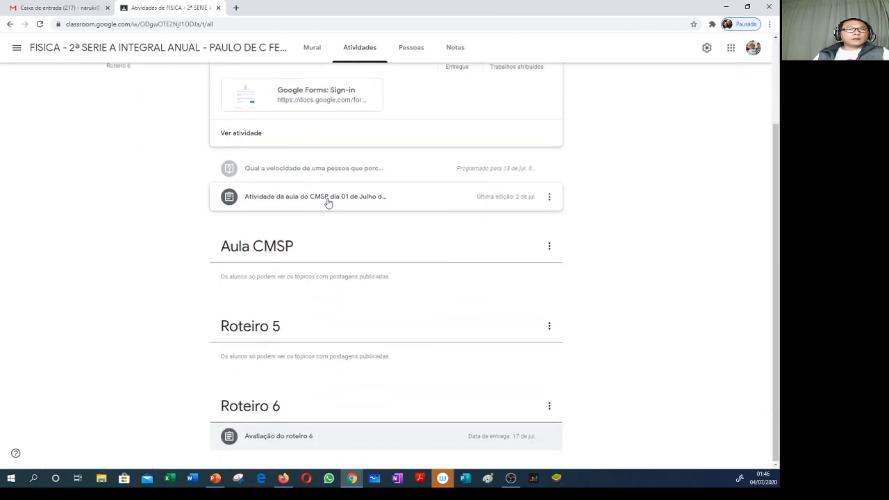
pyautogui.moveTo(329, 202); pyautogui.dragTo(288, 231)
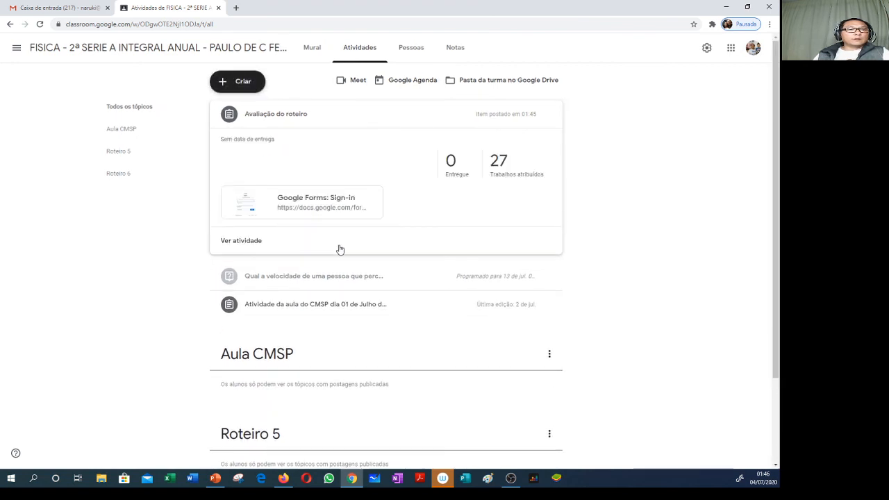
pyautogui.moveTo(299, 306); pyautogui.dragTo(288, 238)
pyautogui.moveTo(282, 306); pyautogui.dragTo(282, 241)
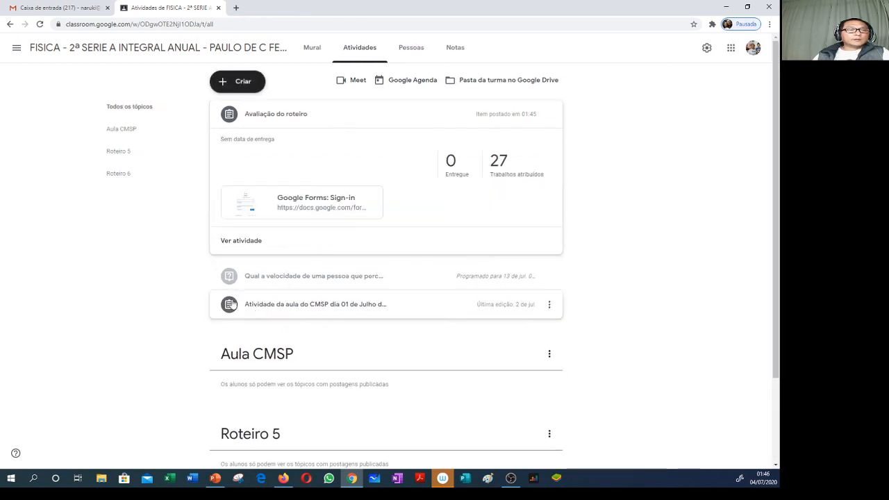
pyautogui.moveTo(233, 304); pyautogui.dragTo(277, 245)
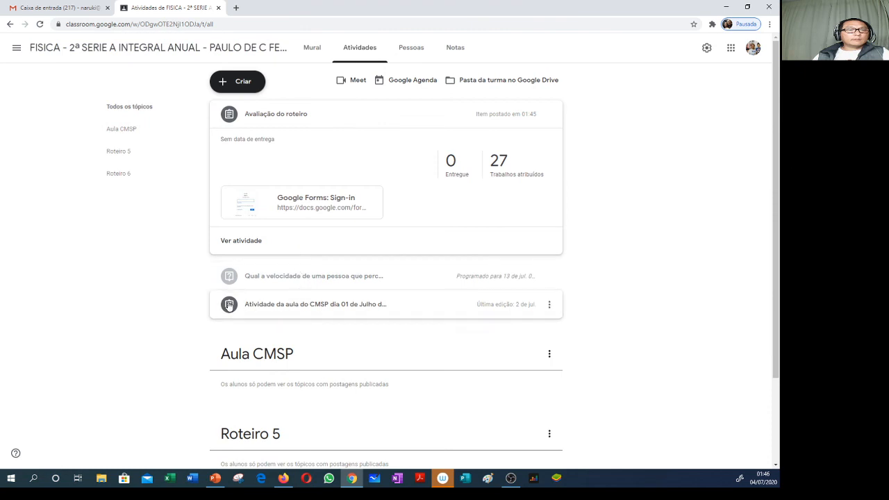
pyautogui.moveTo(229, 305); pyautogui.dragTo(287, 234)
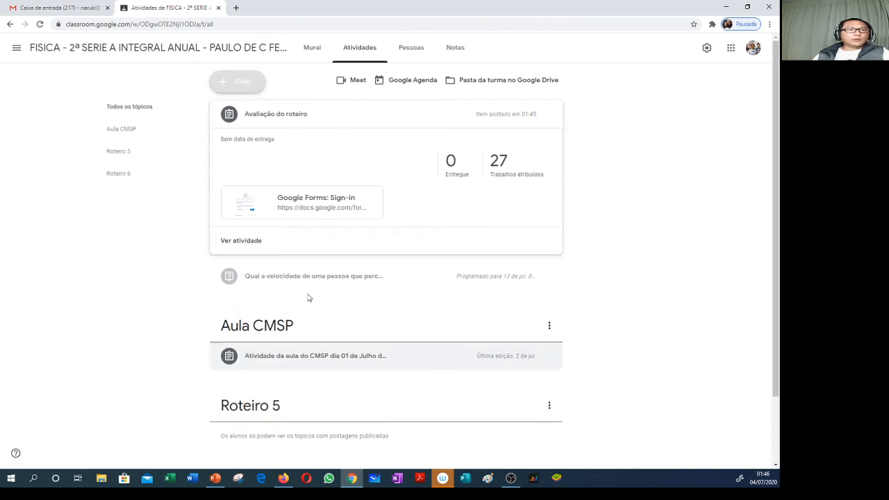
# Step: Move the scheduled "Qual a velocidade" question into "Roteiro 5" and place the "Avaliação do roteiro" activity under "Roteiro 6"
pyautogui.scroll(-1, 244, 270)
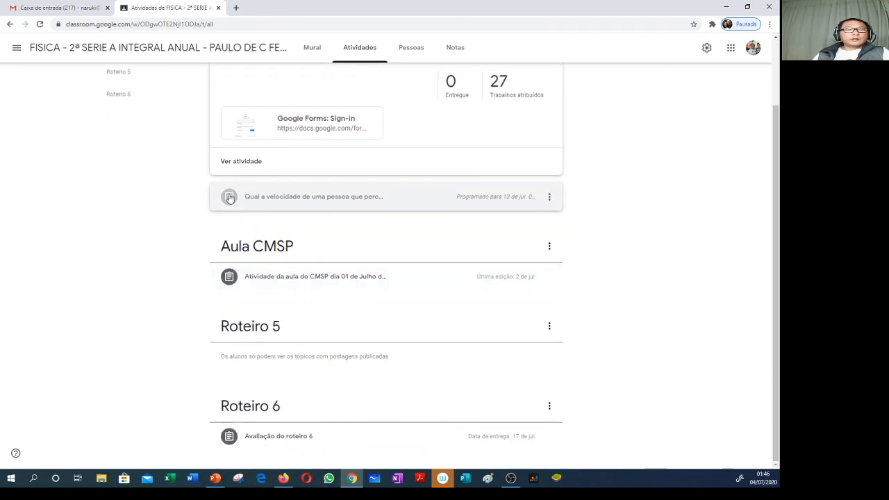
pyautogui.moveTo(229, 198); pyautogui.dragTo(232, 302)
pyautogui.moveTo(299, 358); pyautogui.dragTo(290, 270)
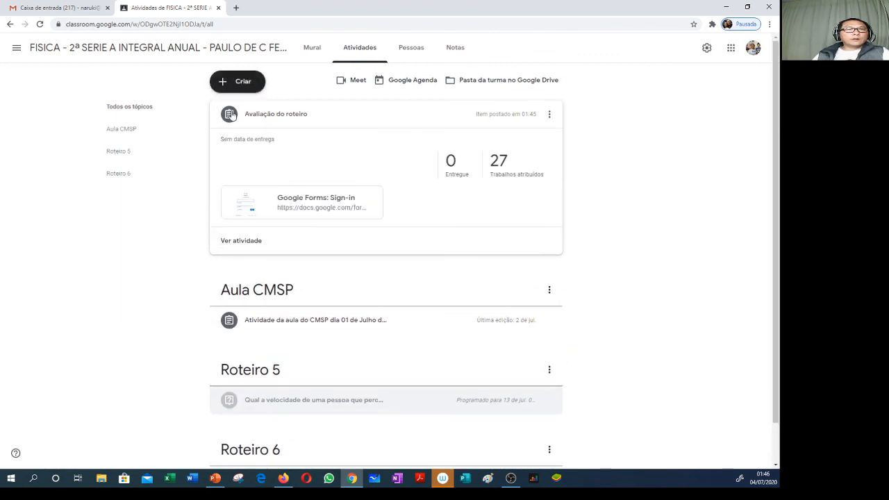
pyautogui.moveTo(233, 116); pyautogui.dragTo(302, 375)
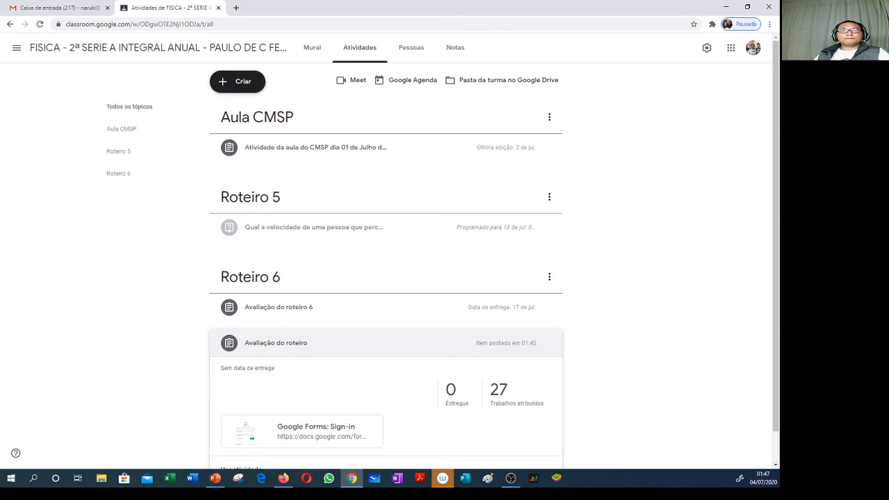
# Step: Switch to the Firefox window
pyautogui.click(283, 478)
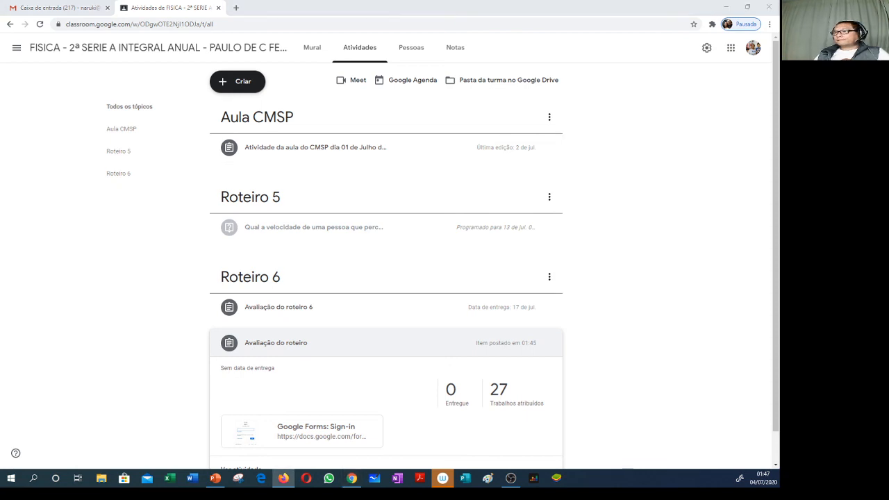